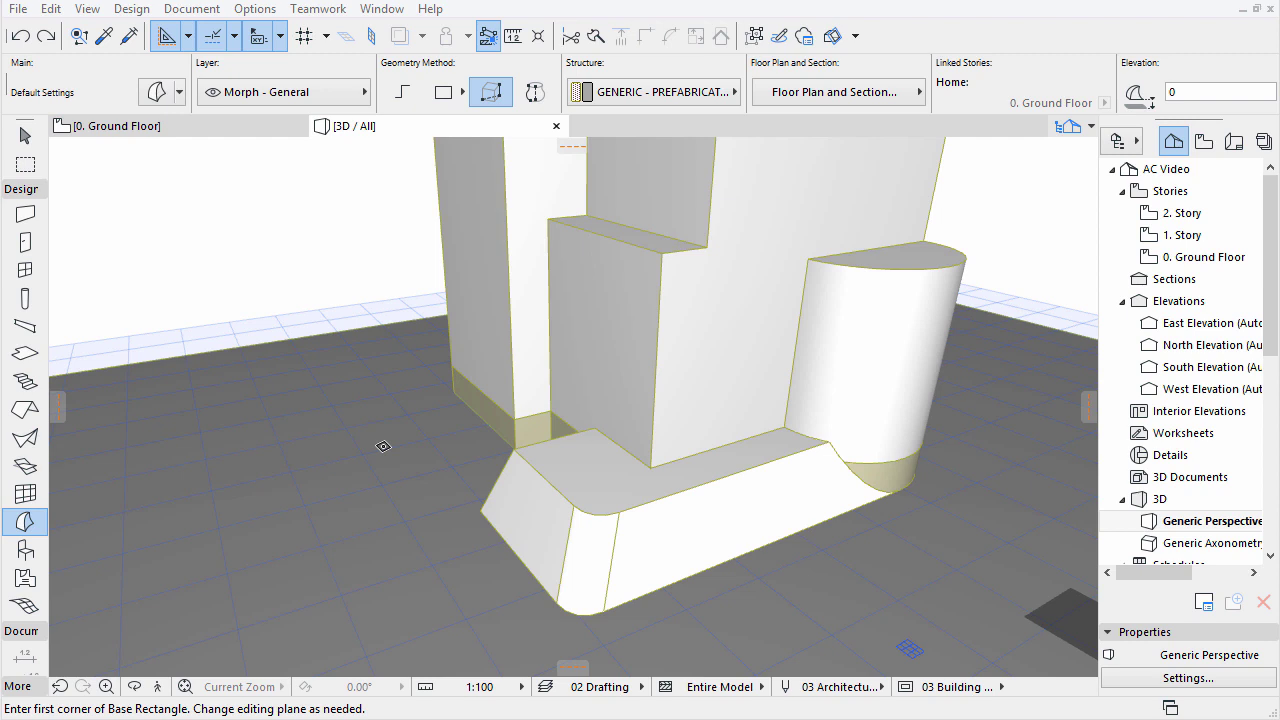
# - On 1. Story, move the East Elevation marker 4000 west onto the building's east face
pyautogui.doubleClick(1183, 236)
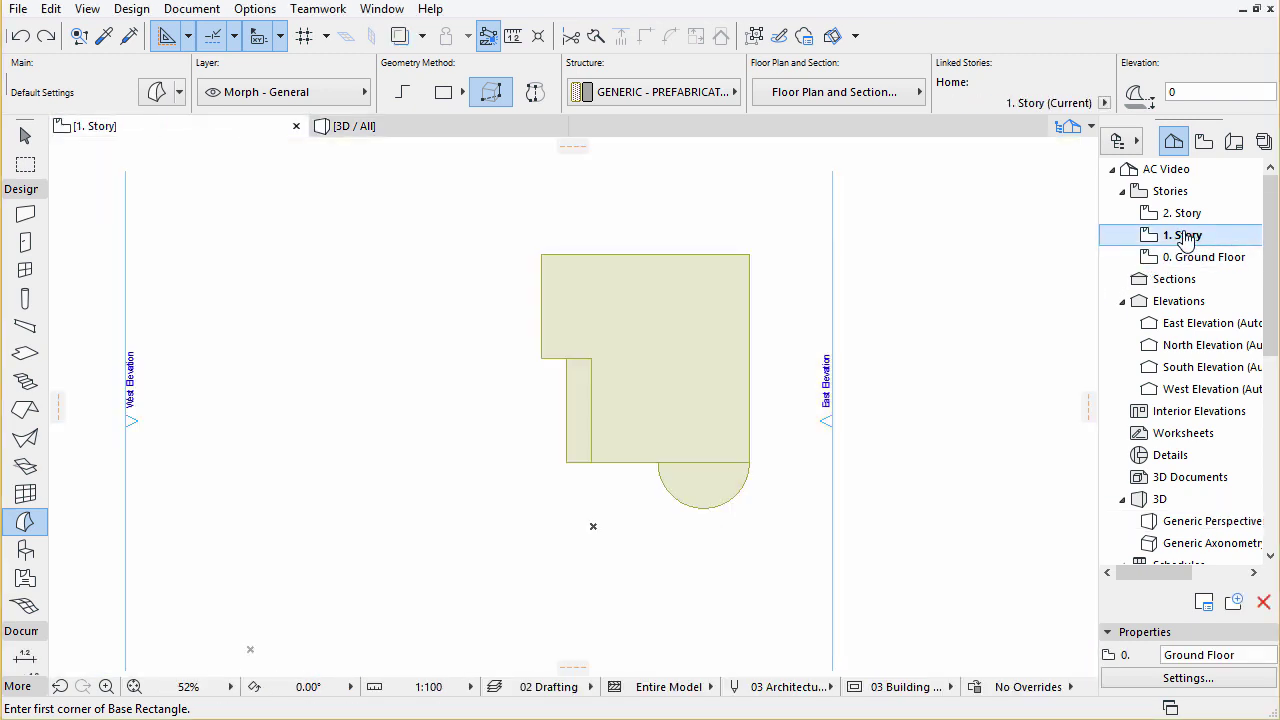
pyautogui.keyDown('shift'); pyautogui.click(834, 316); pyautogui.keyUp('shift')
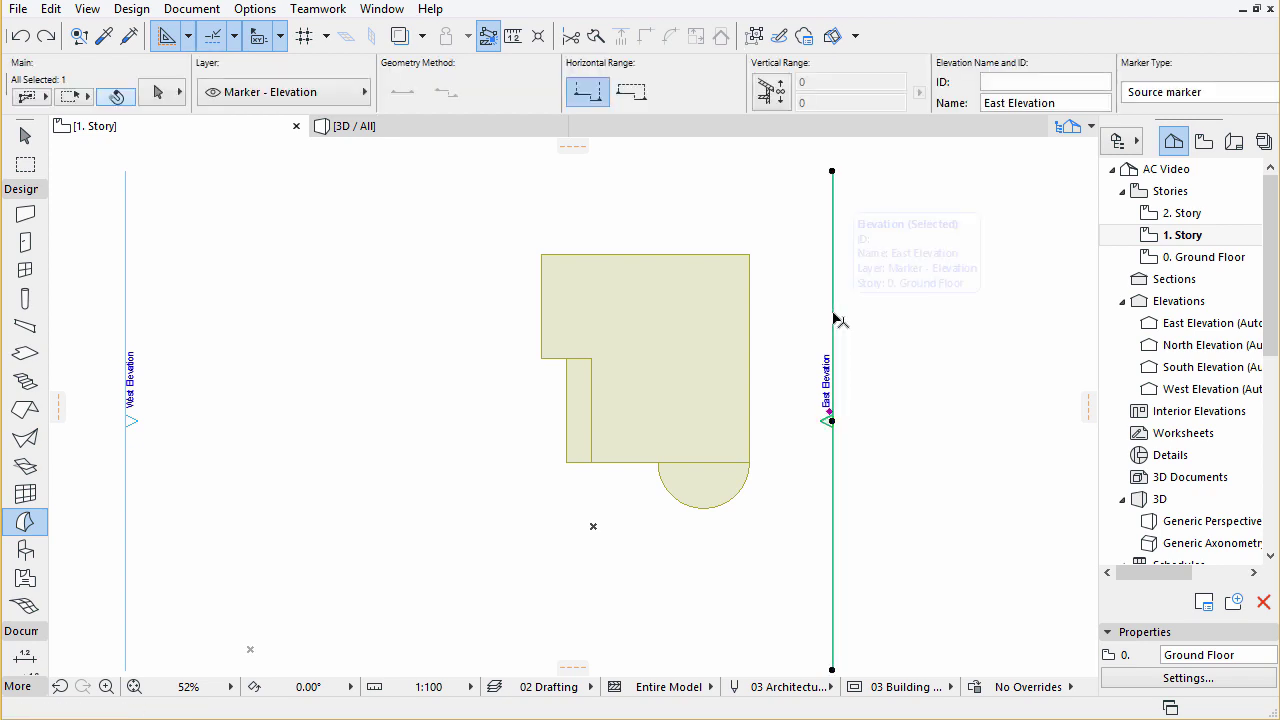
pyautogui.hotkey('ctrl', 'd')
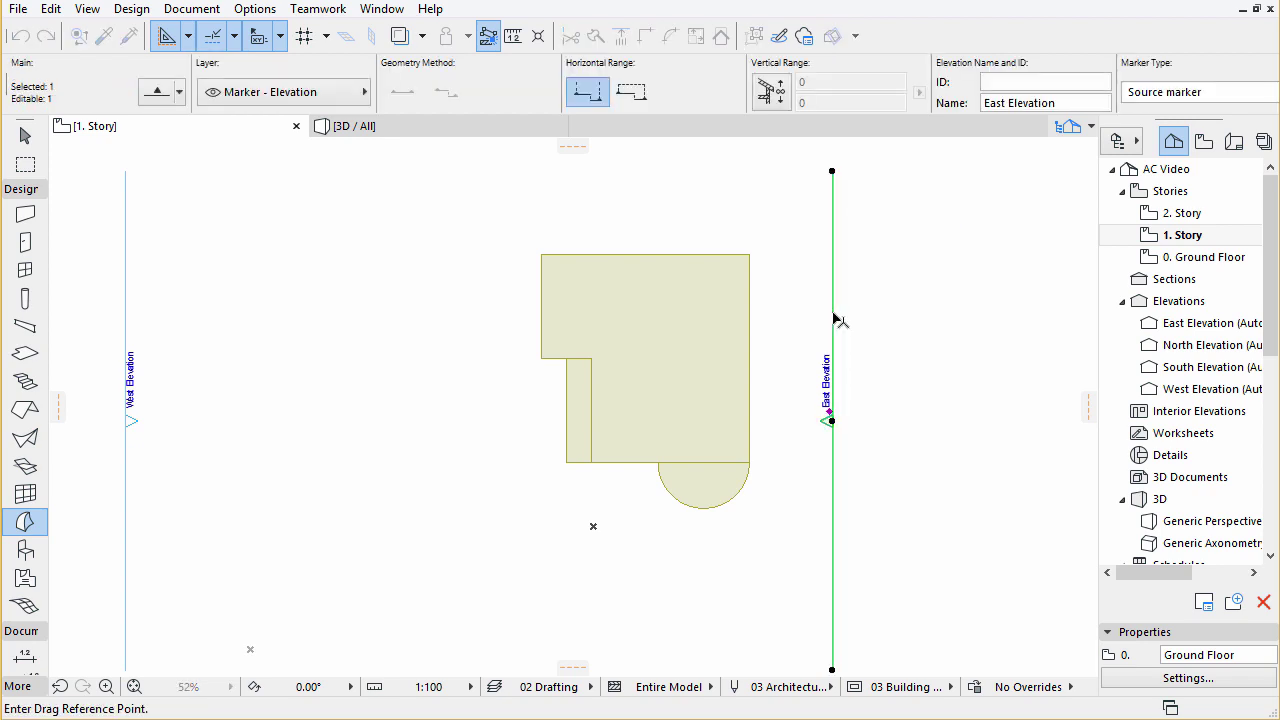
pyautogui.click(832, 314)
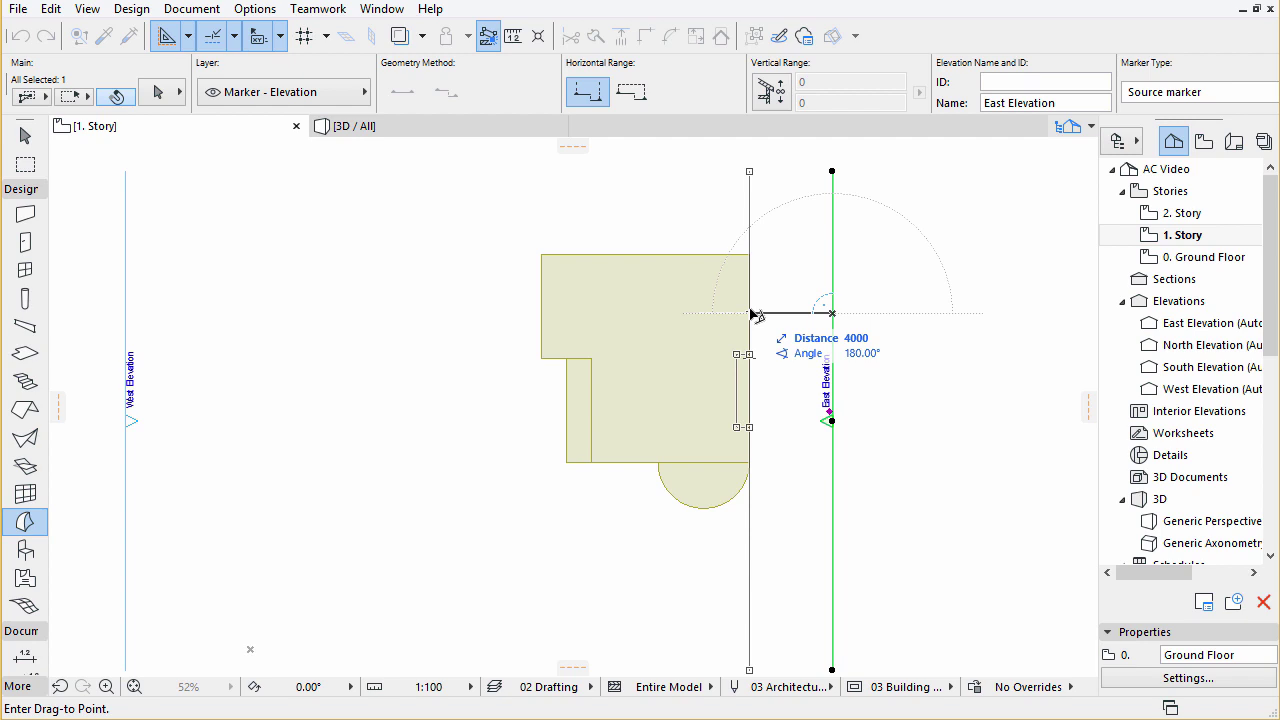
pyautogui.click(750, 313)
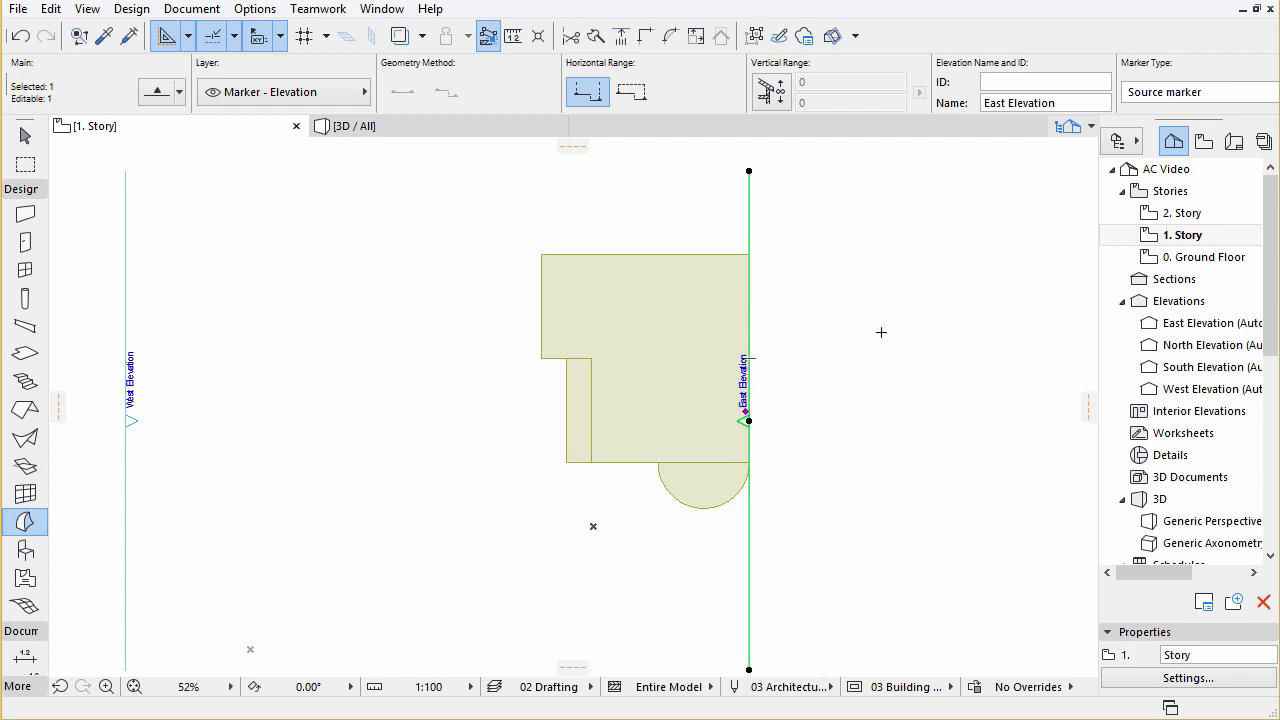
pyautogui.press('Escape')
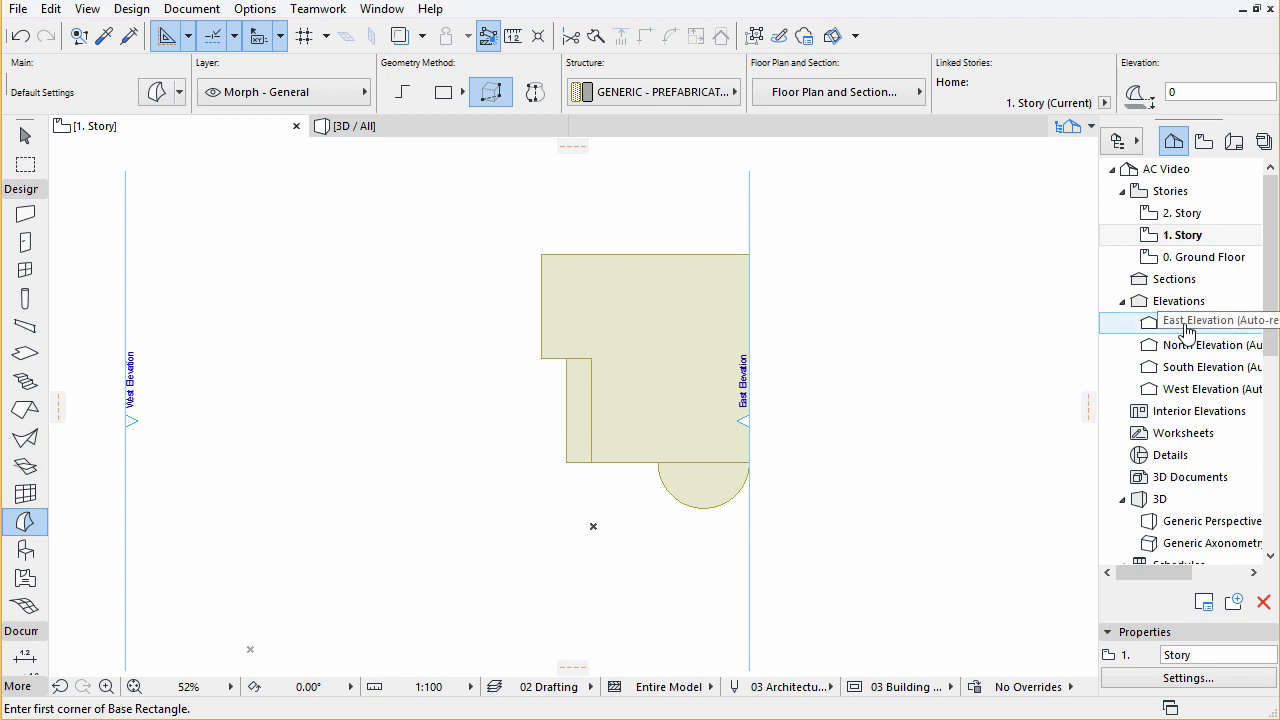
# - In East Elevation, start a polygonal morph at the roof corner, rising 2700
pyautogui.doubleClick(1187, 331)
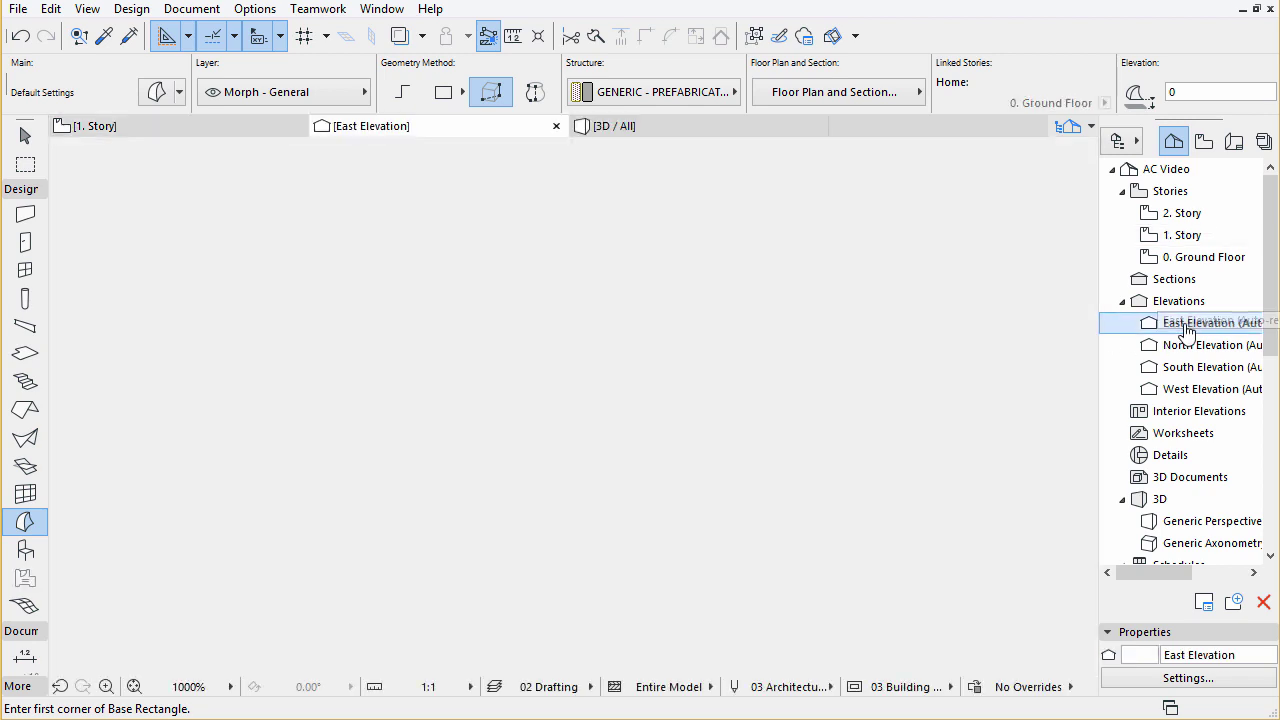
pyautogui.scroll(3, 798, 293)
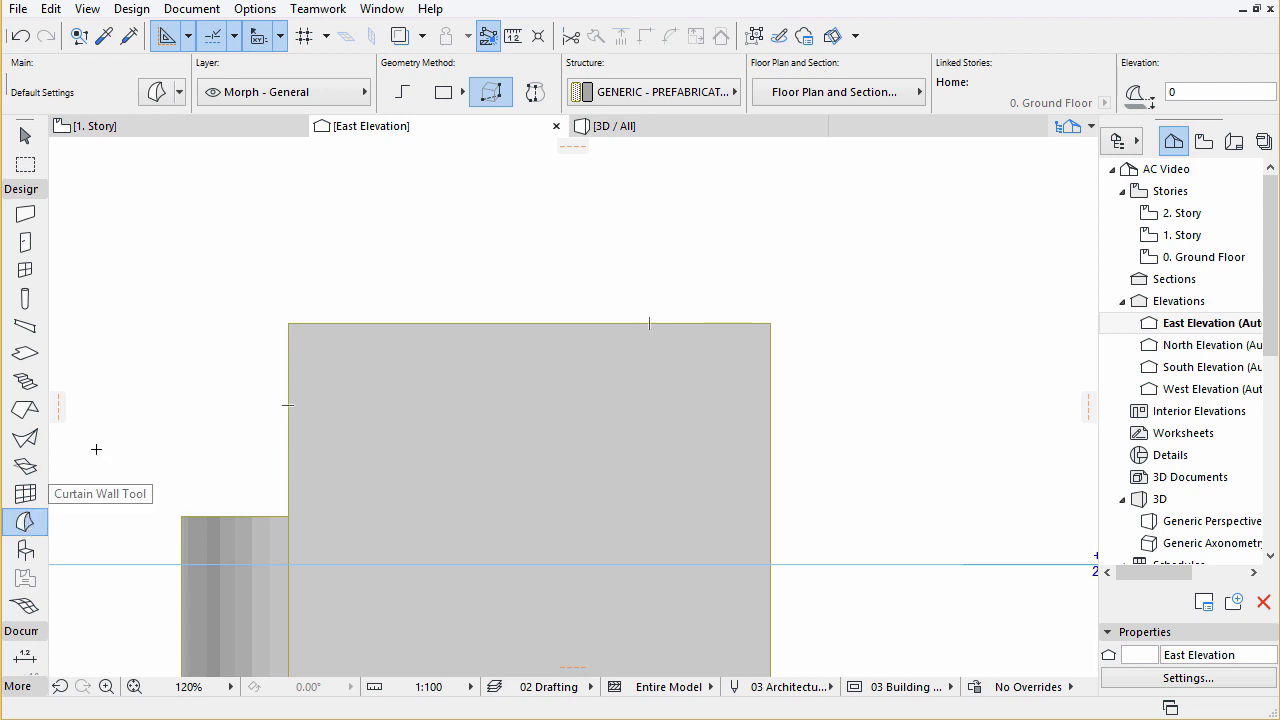
pyautogui.click(404, 96)
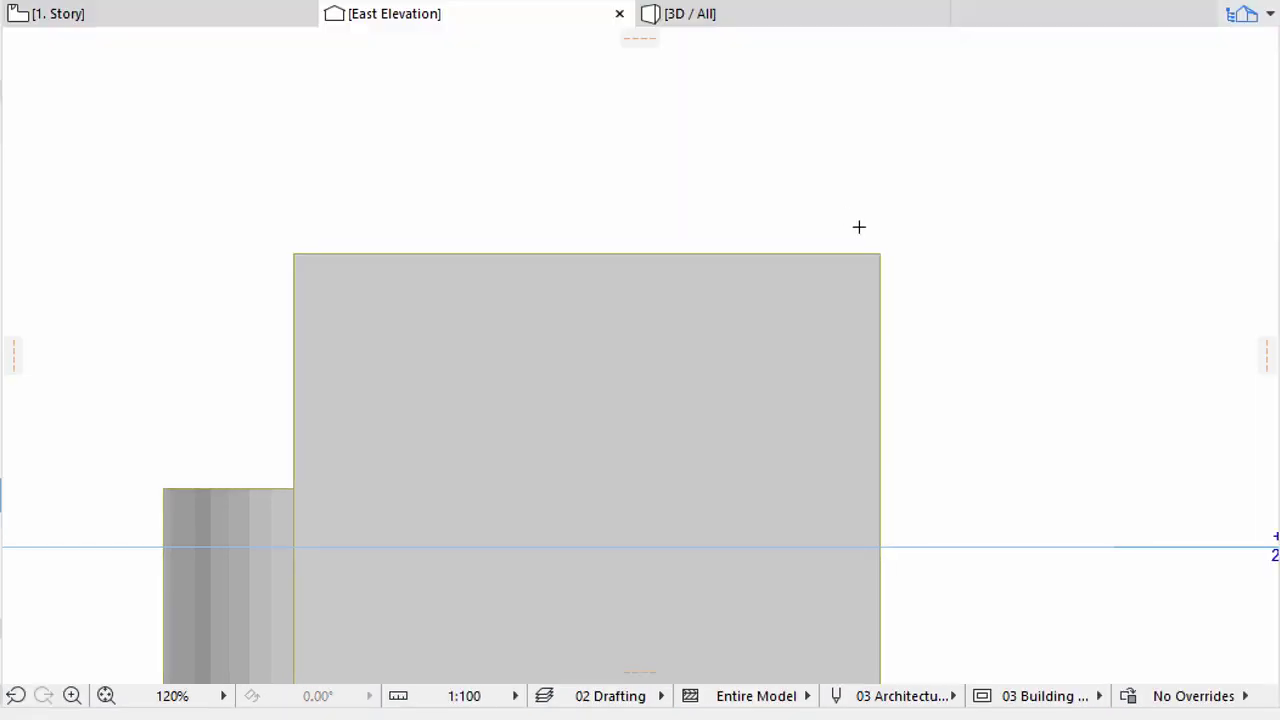
pyautogui.click(880, 254)
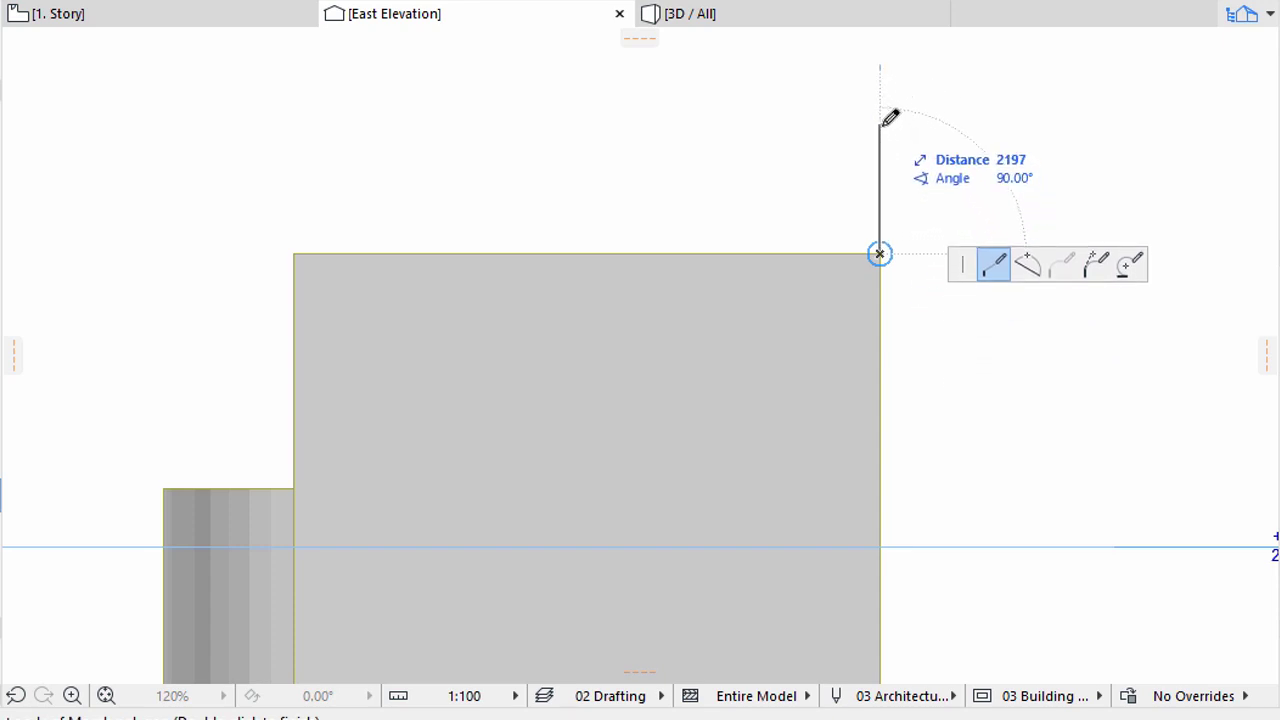
pyautogui.write('2700')
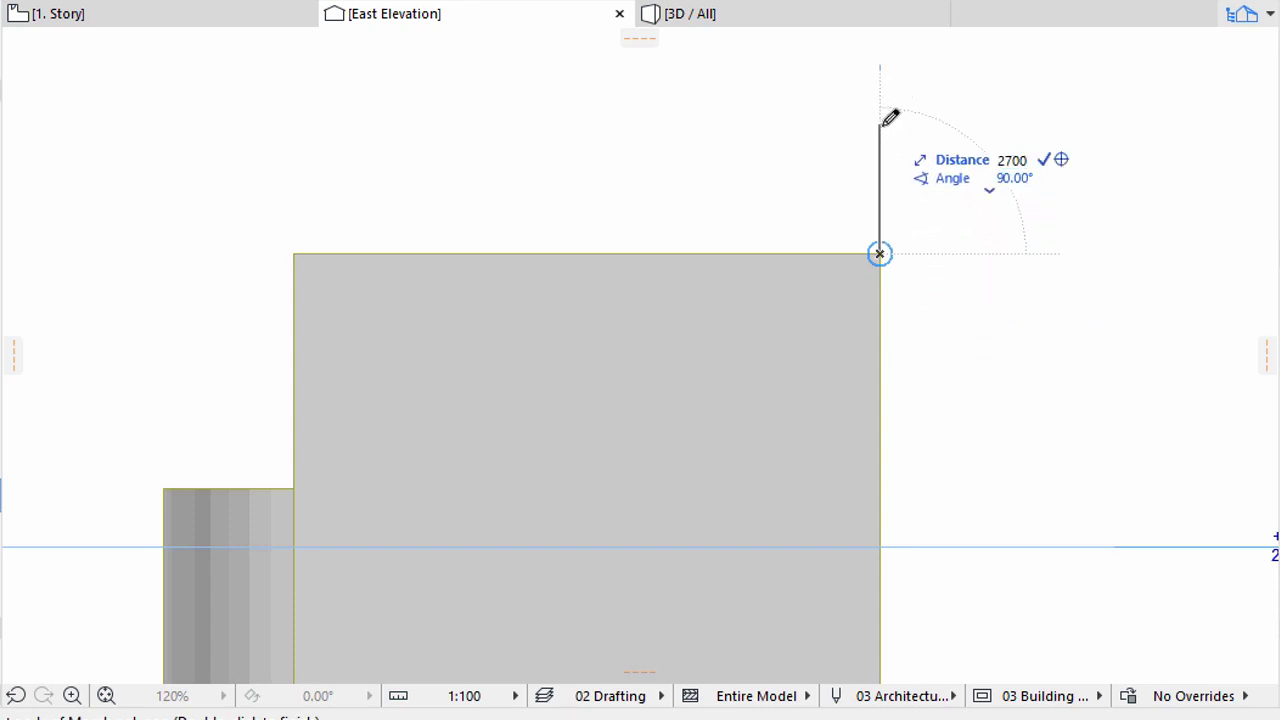
pyautogui.press('Return')
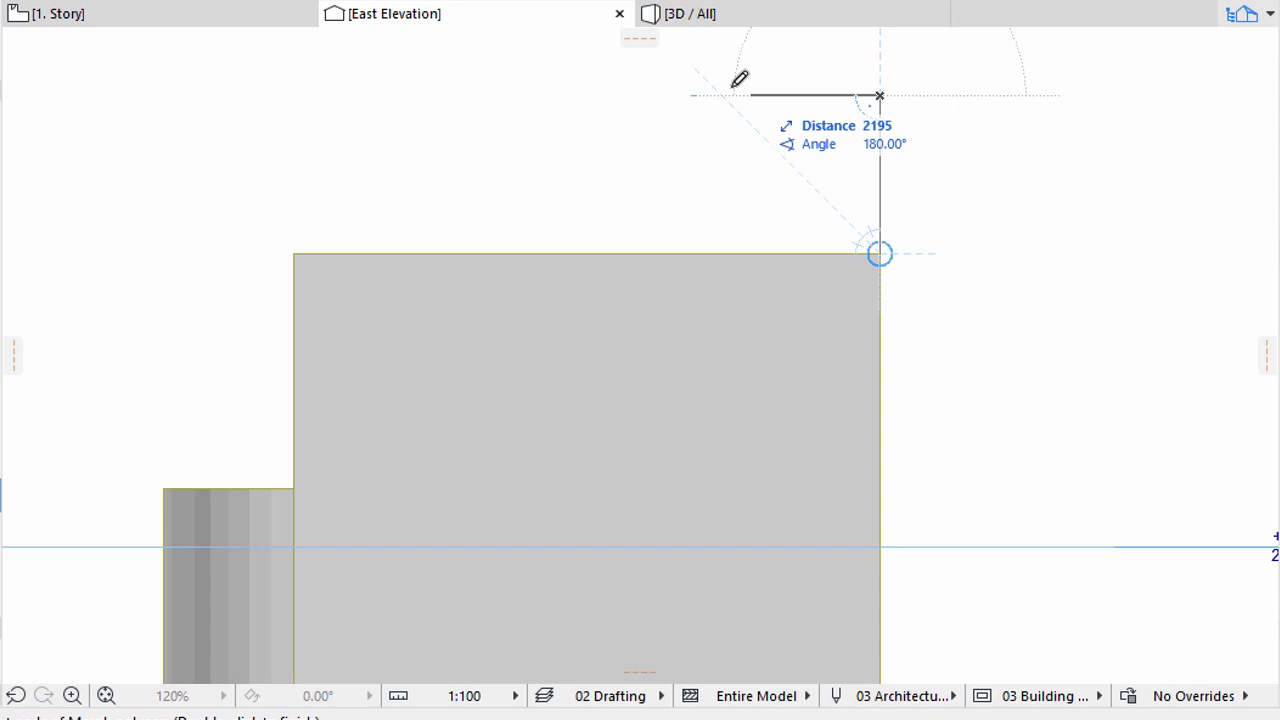
# - Continue the outline 6000 left, 200 down, 1500 right, down to the roof, and close it
pyautogui.press('Tab')
pyautogui.write('600')
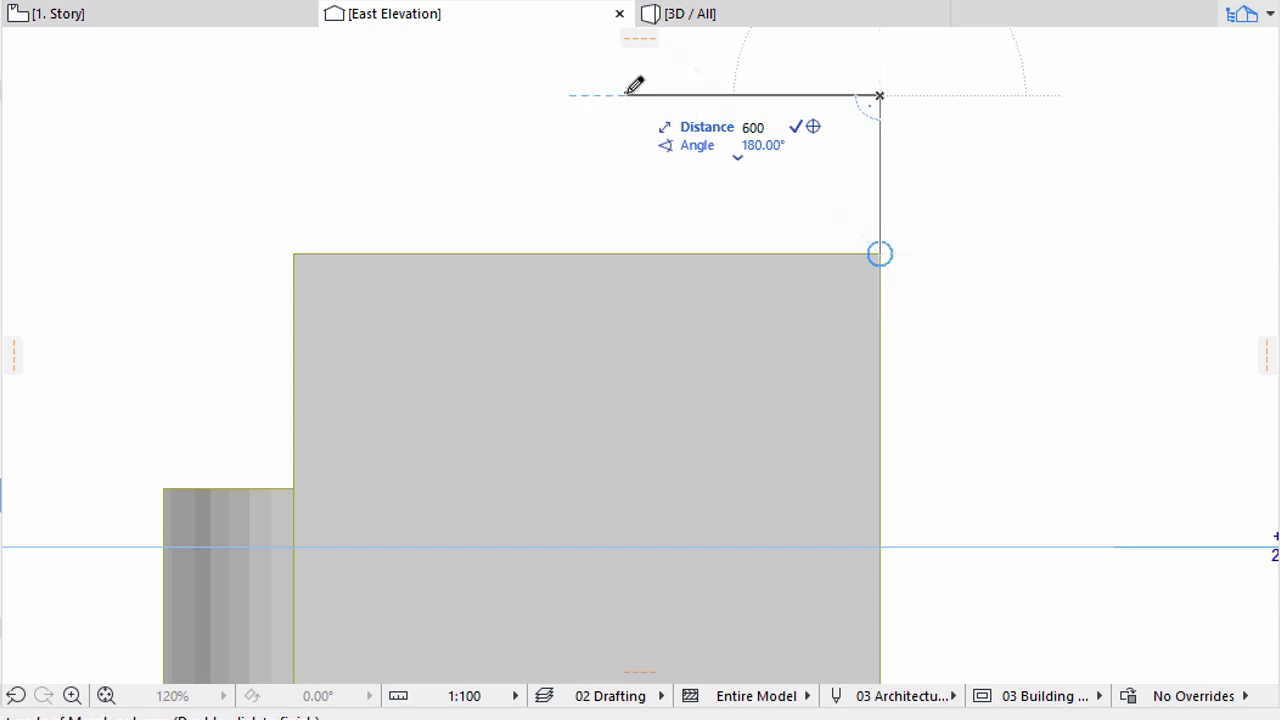
pyautogui.write('0')
pyautogui.press('Return')
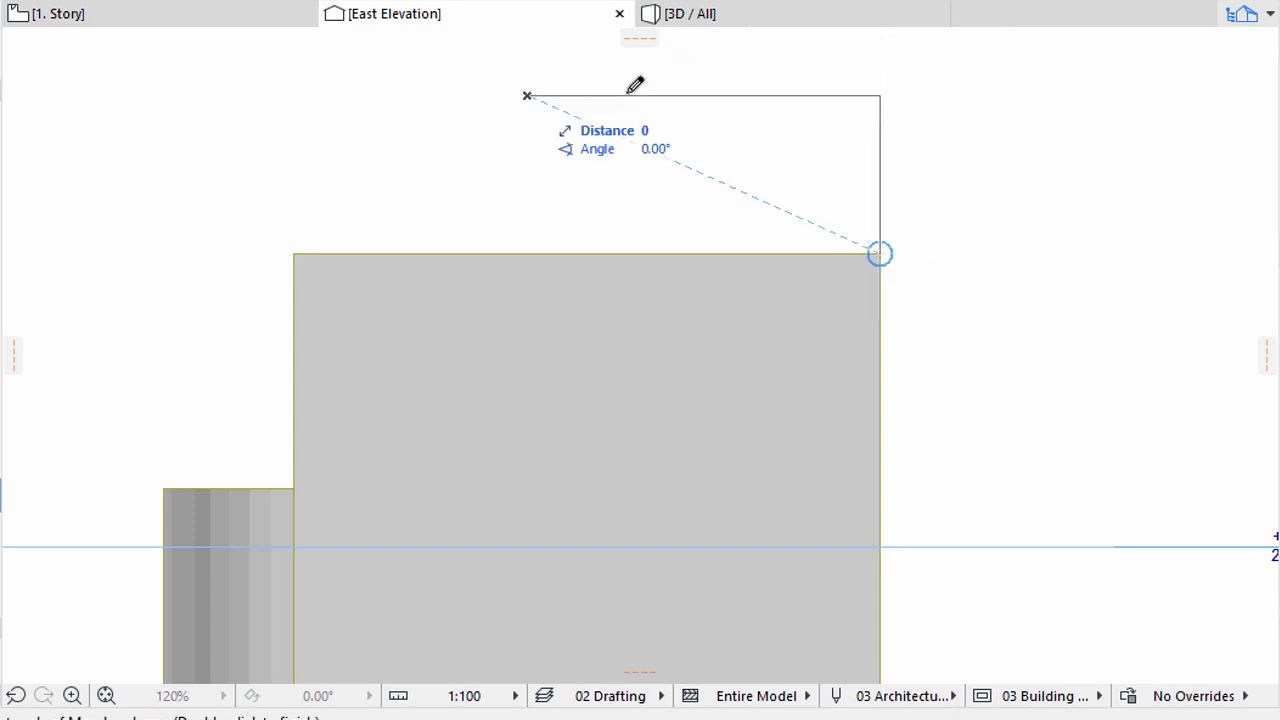
pyautogui.write('200')
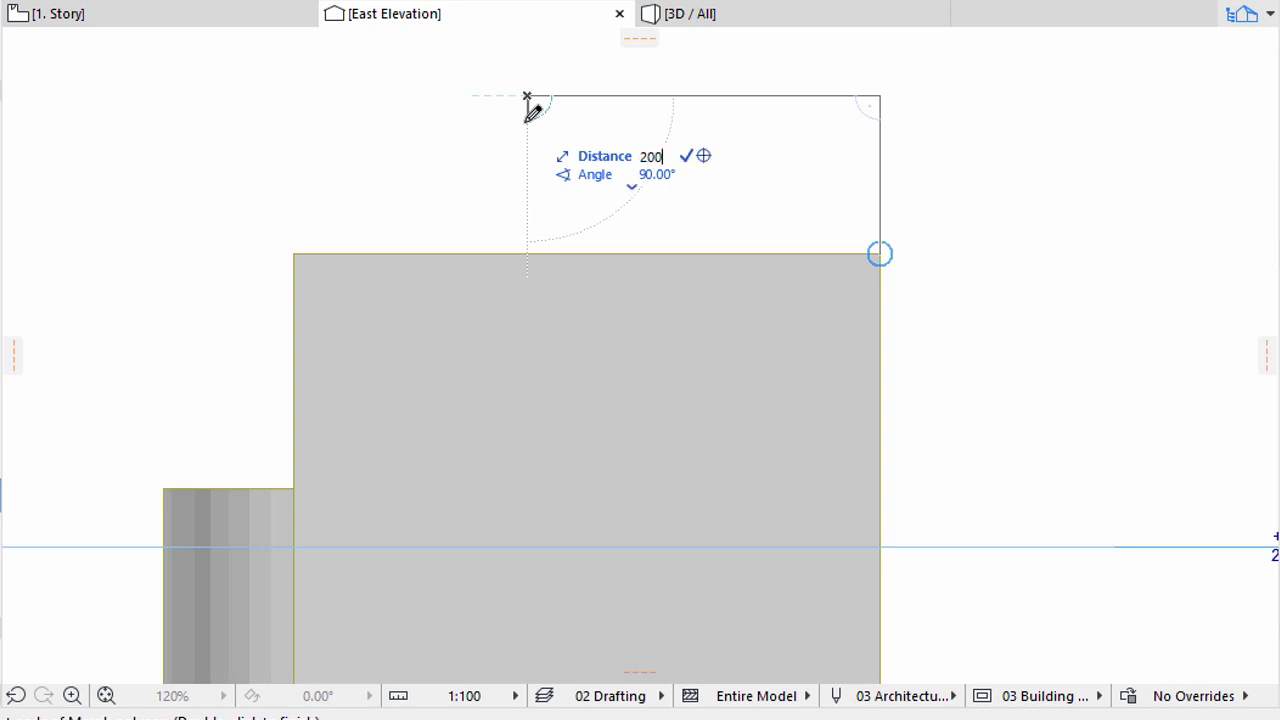
pyautogui.press('Return')
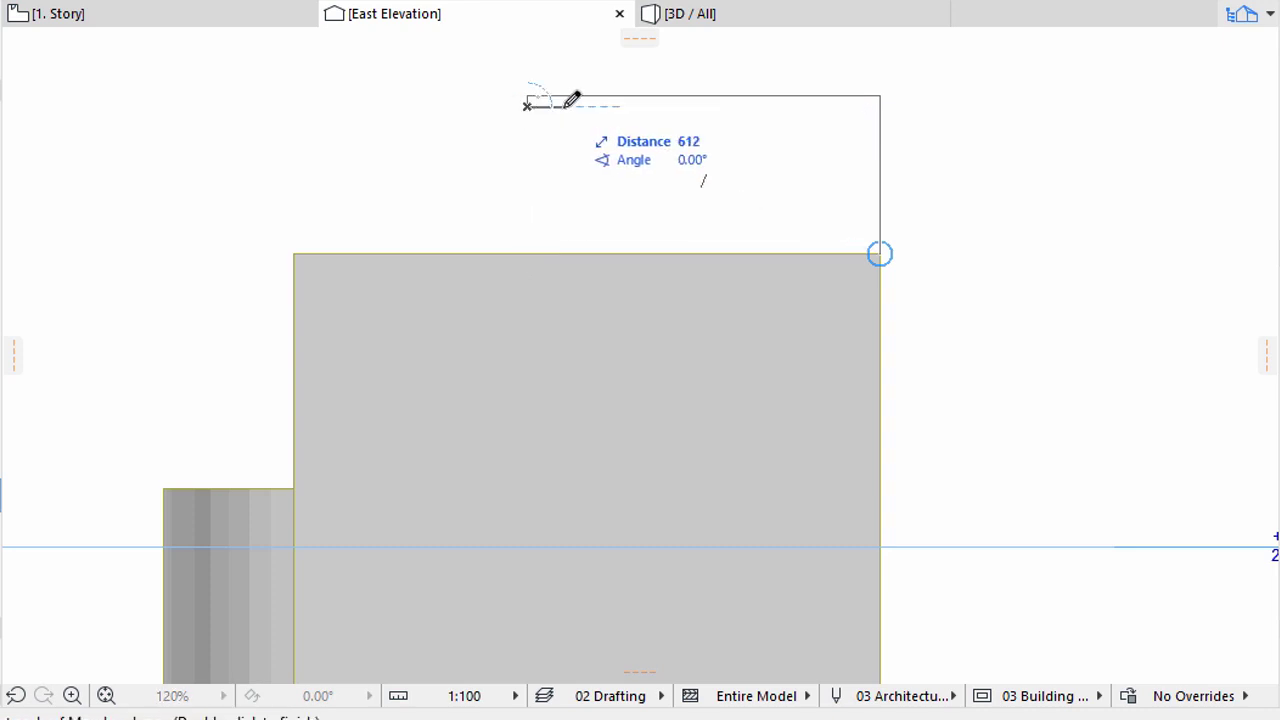
pyautogui.write('1500')
pyautogui.press('Return')
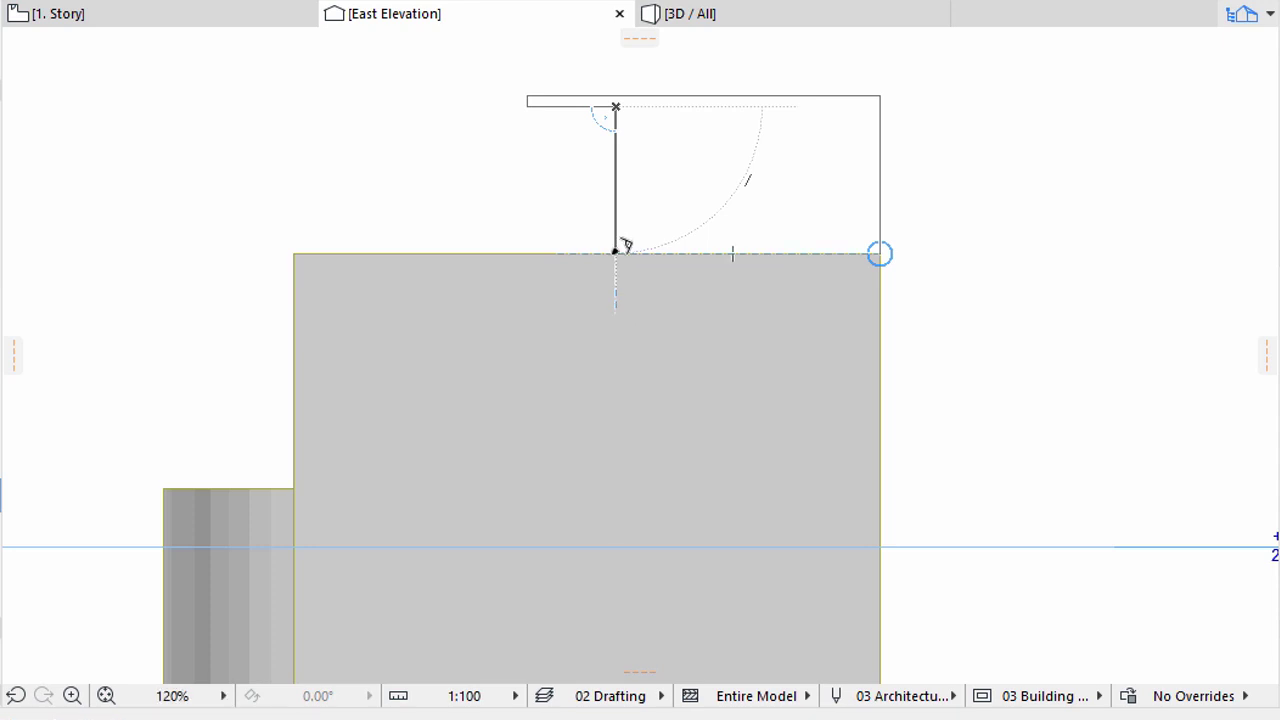
pyautogui.click(616, 250)
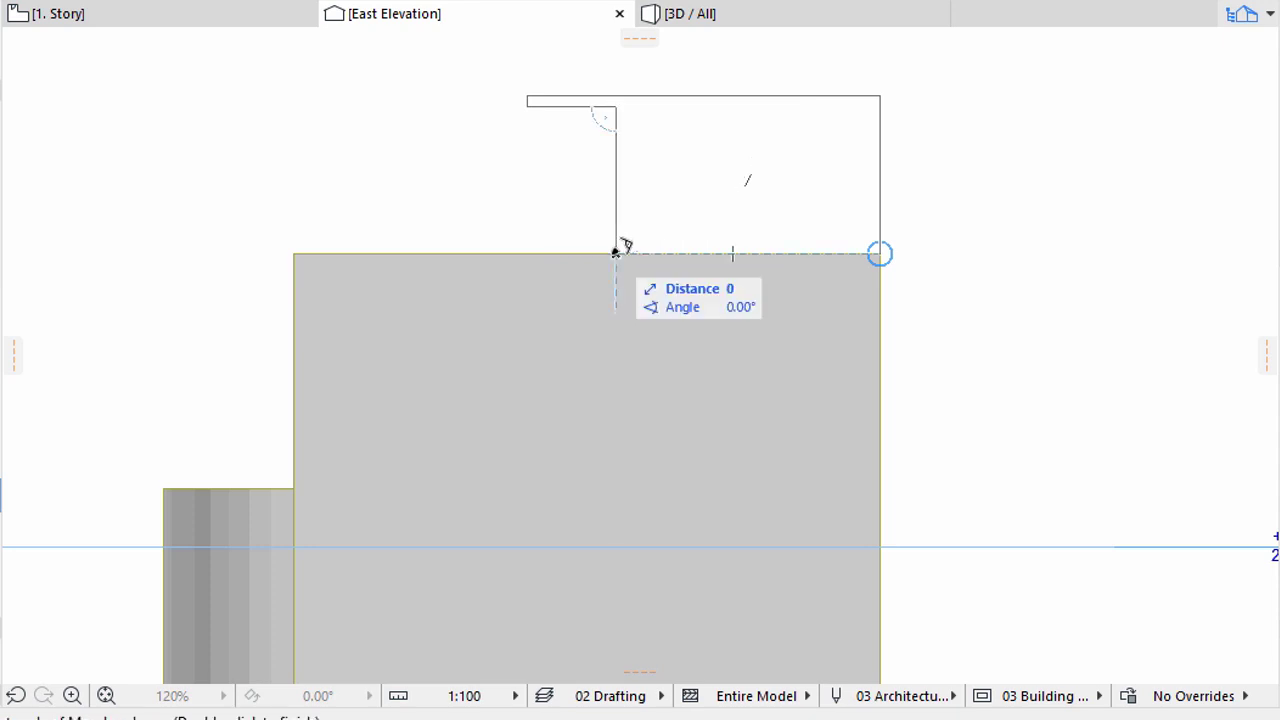
pyautogui.click(880, 253)
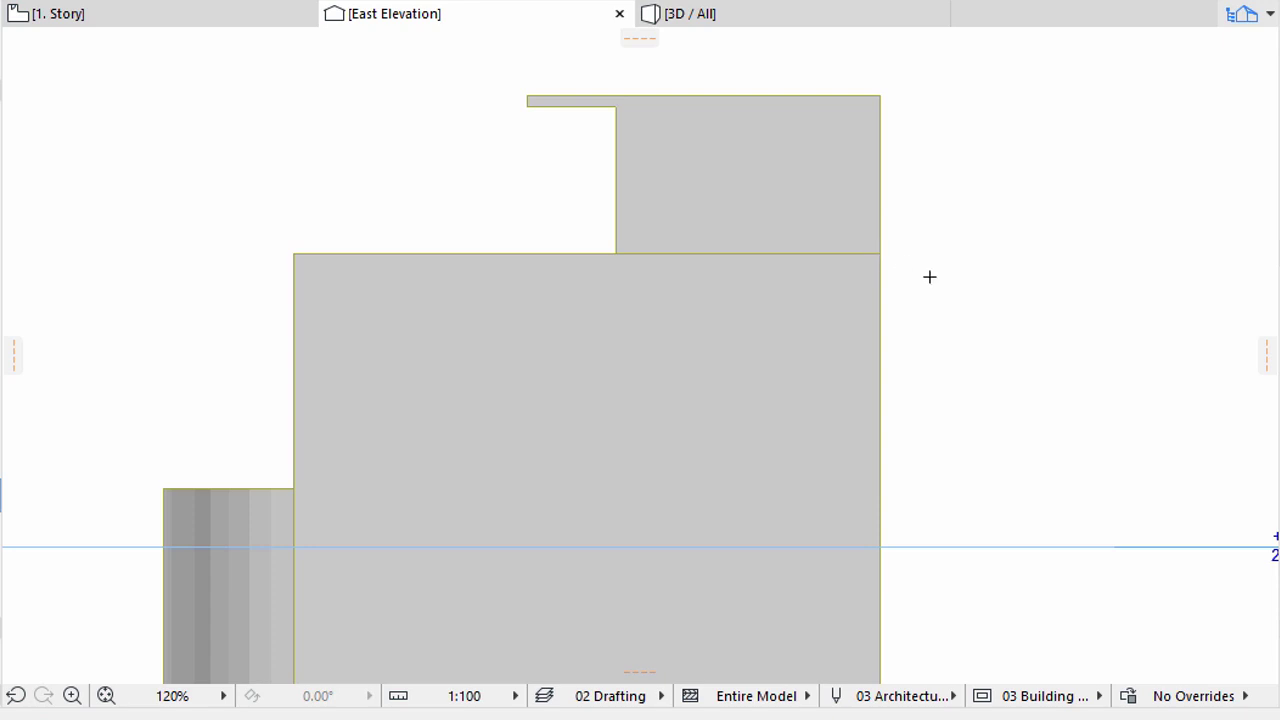
pyautogui.scroll(-2, 939, 278)
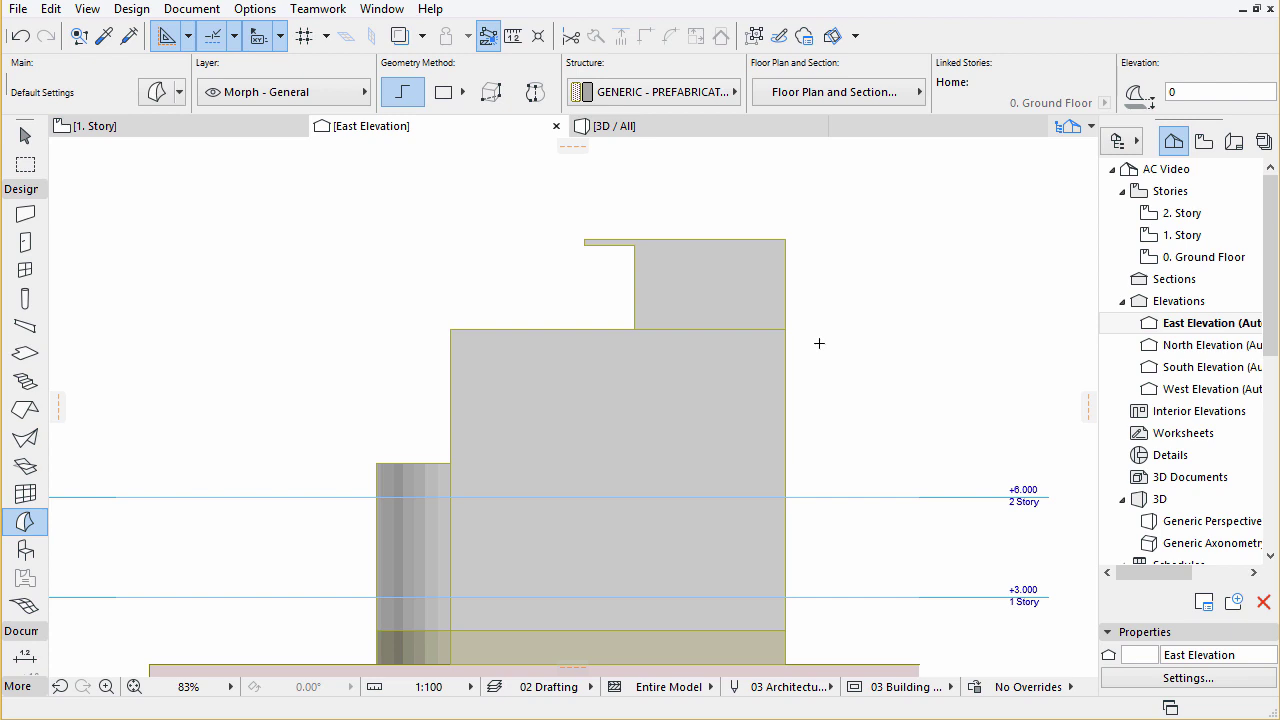
# - In the 3D view, Push/Pull the flat rooftop morph 4000 into a solid block
pyautogui.press('F3')
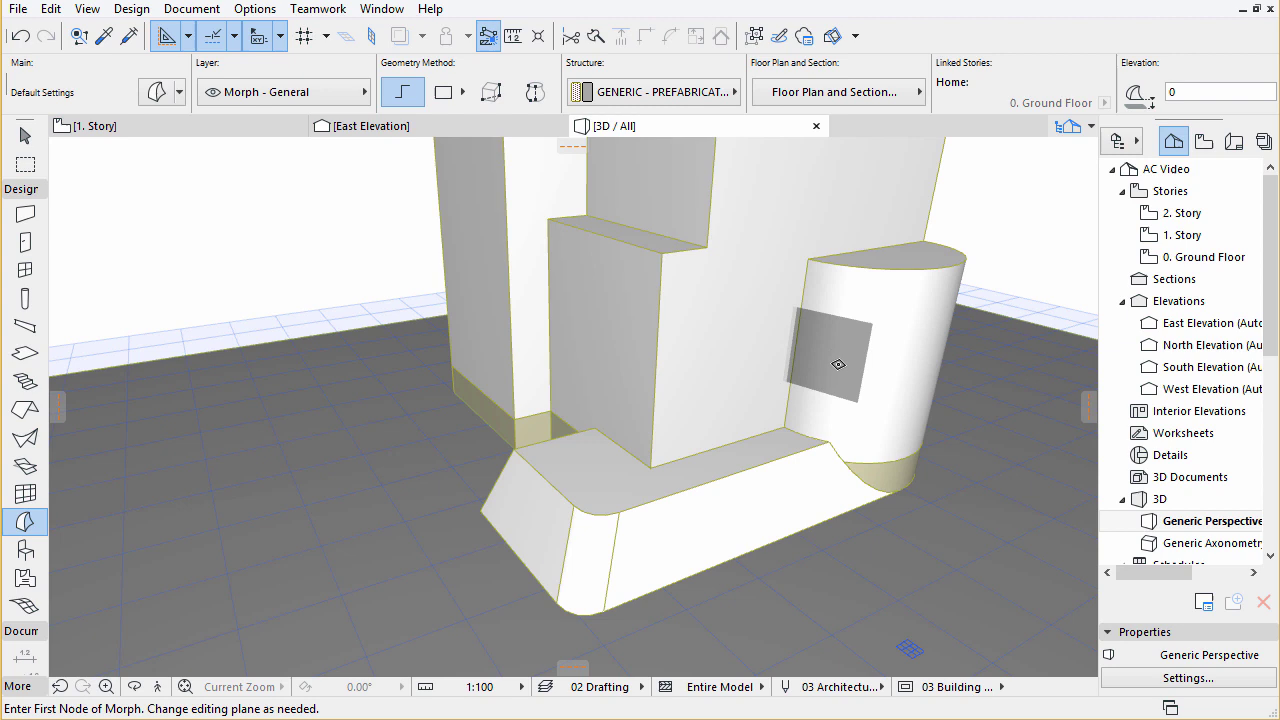
pyautogui.scroll(-3, 839, 377)
pyautogui.keyDown('shift'); pyautogui.moveTo(846, 386); pyautogui.dragTo(747, 176, button='middle'); pyautogui.keyUp('shift')
pyautogui.scroll(3, 747, 176)
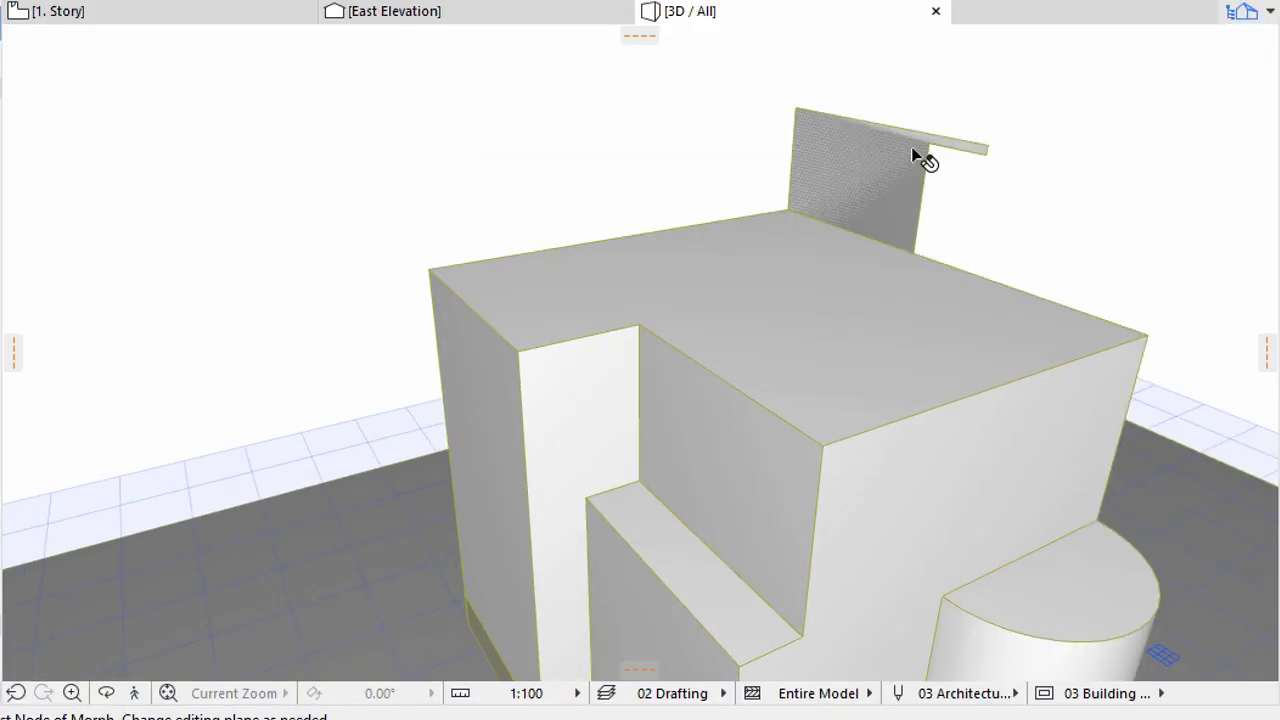
pyautogui.click(912, 158)
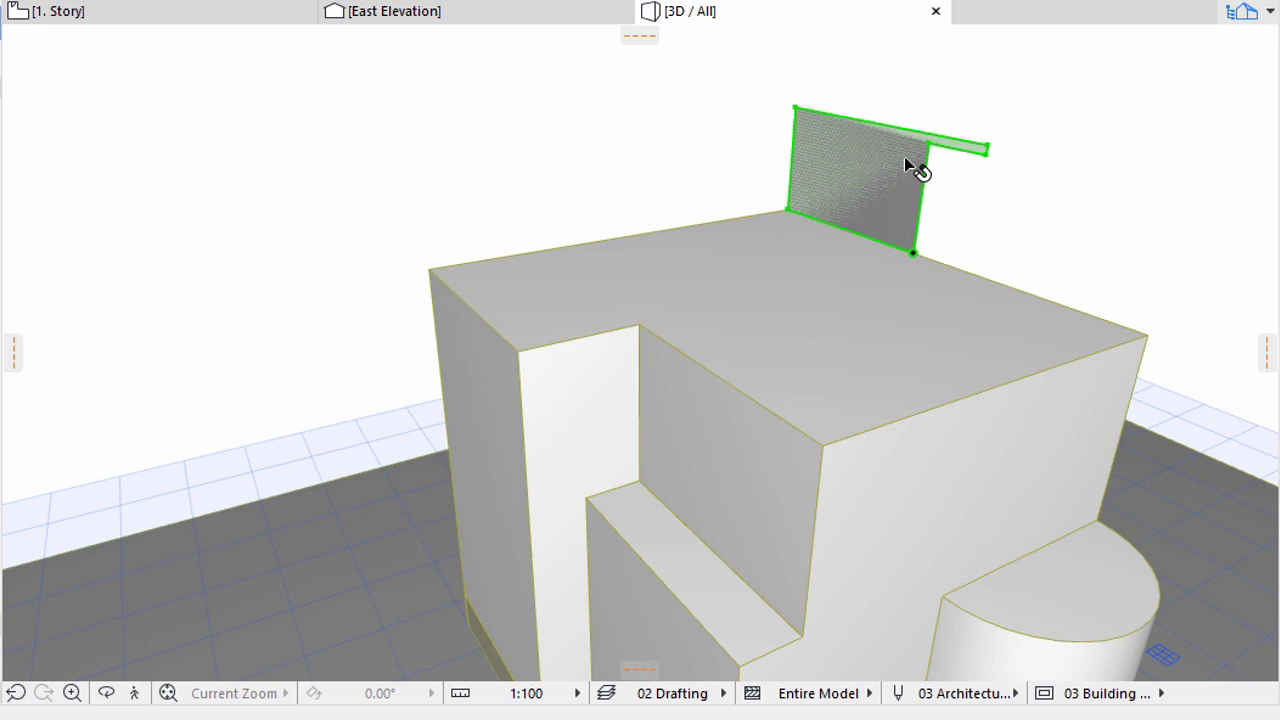
pyautogui.click(905, 158)
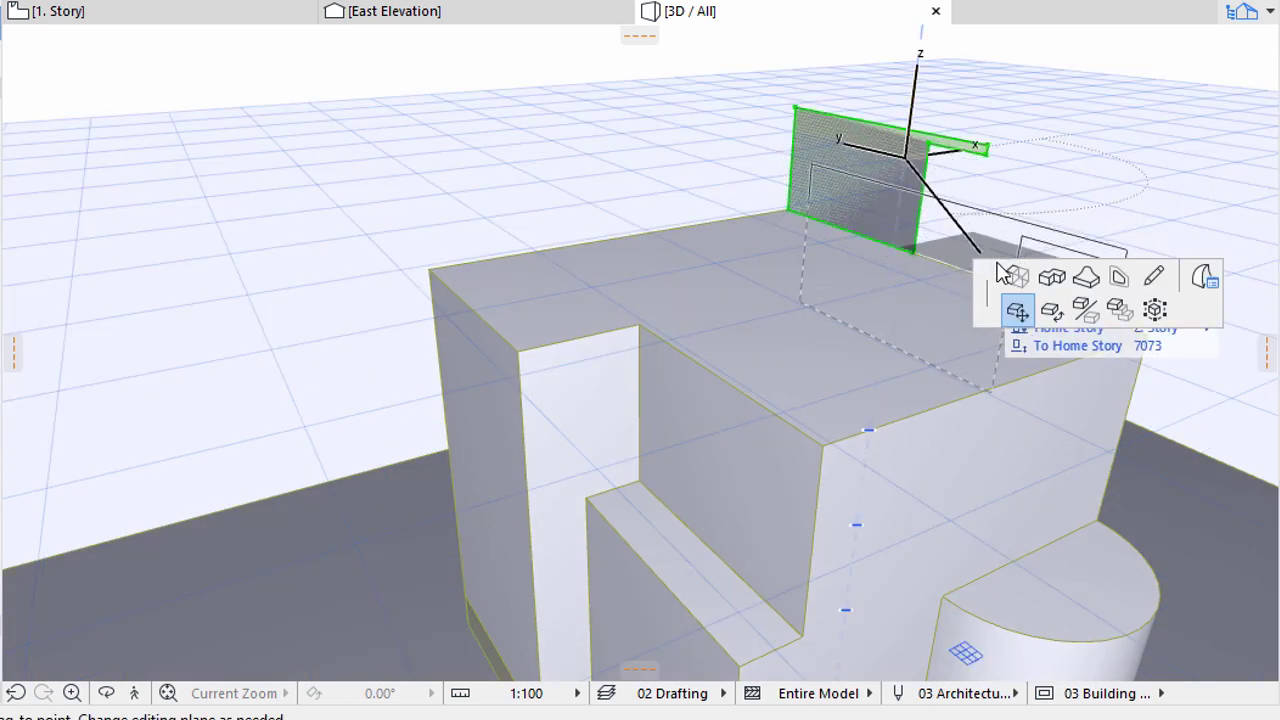
pyautogui.click(1016, 278)
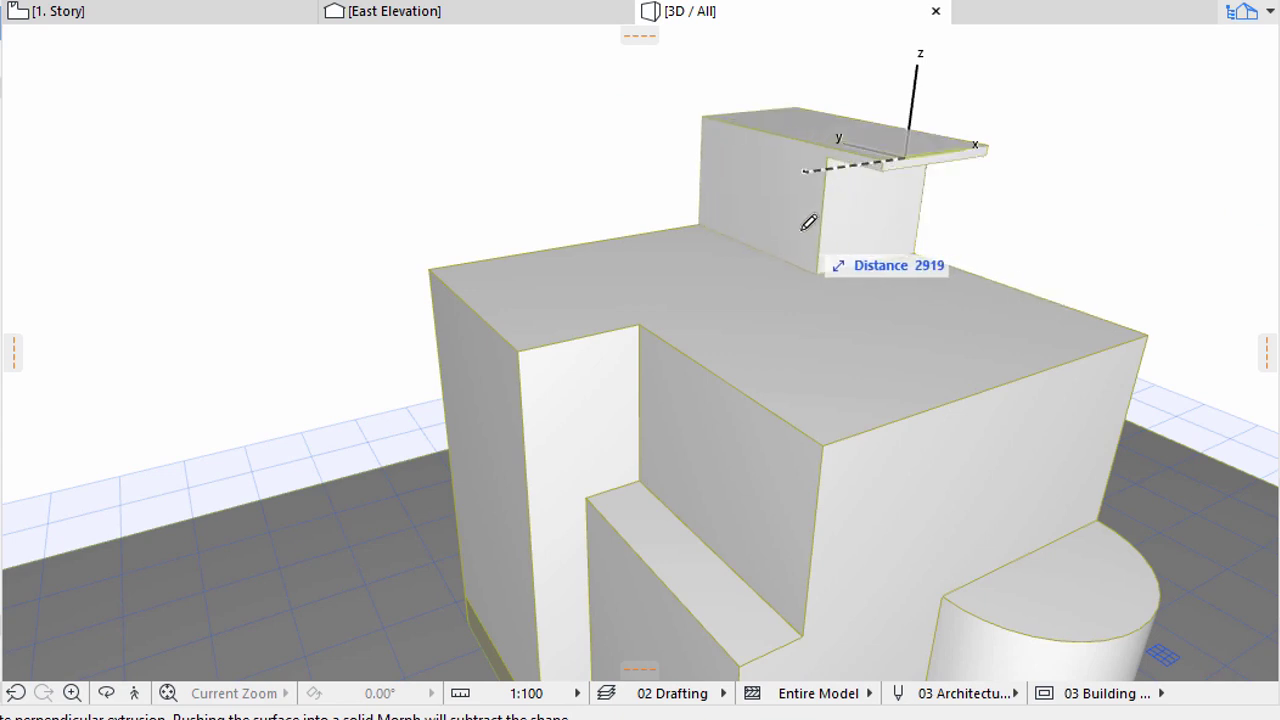
pyautogui.press('Tab')
pyautogui.write('400')
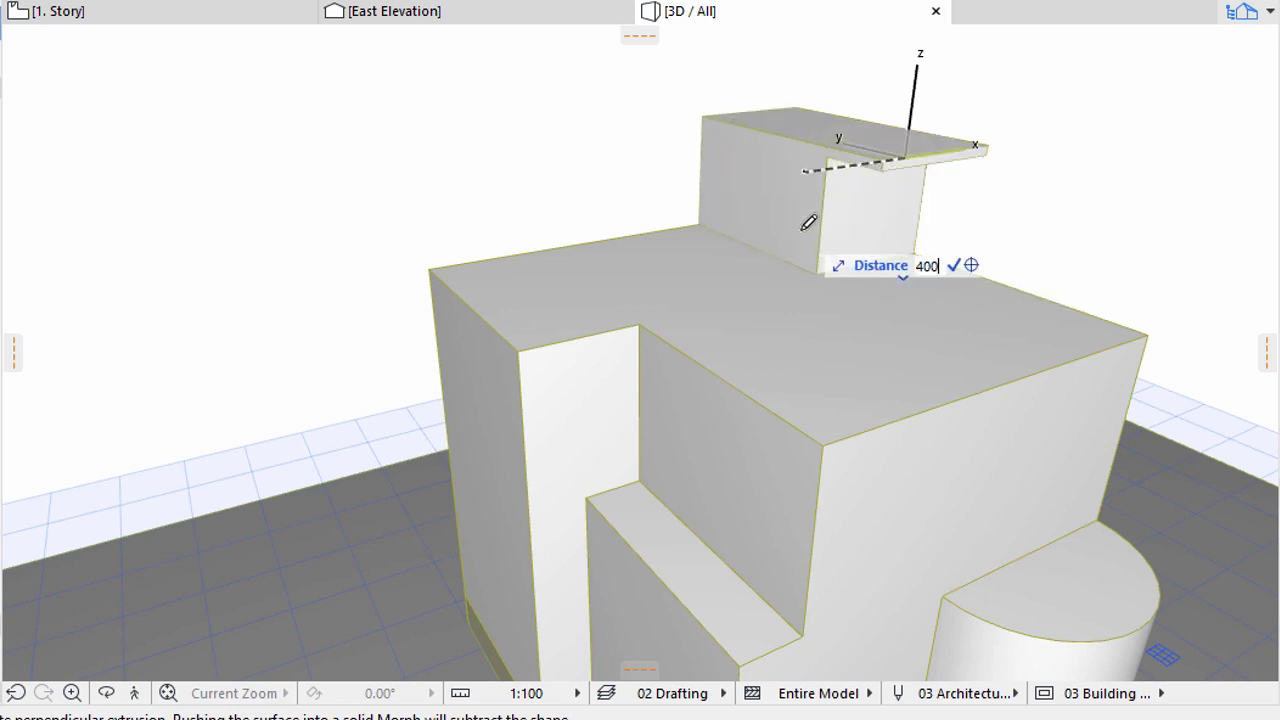
pyautogui.write('0')
pyautogui.press('Return')
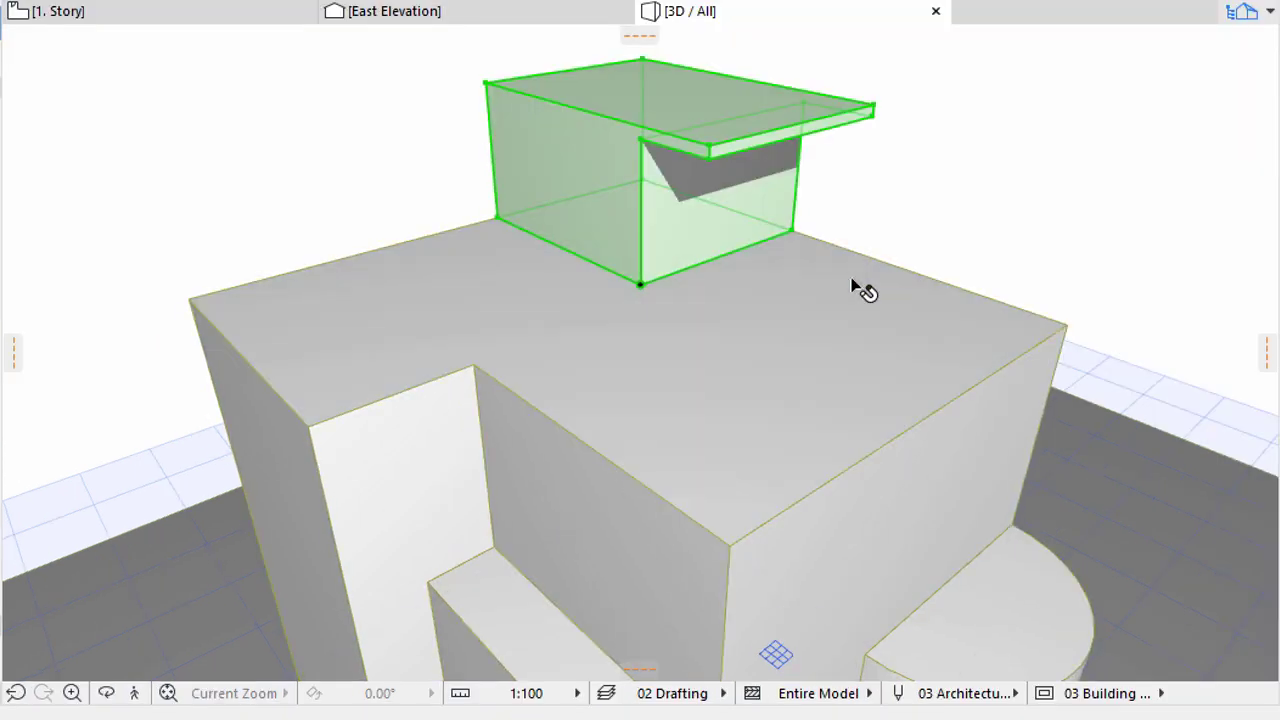
# - Union the rooftop block and the main building morph into one morph
pyautogui.keyDown('shift'); pyautogui.click(855, 287); pyautogui.keyUp('shift')
pyautogui.rightClick(832, 157)
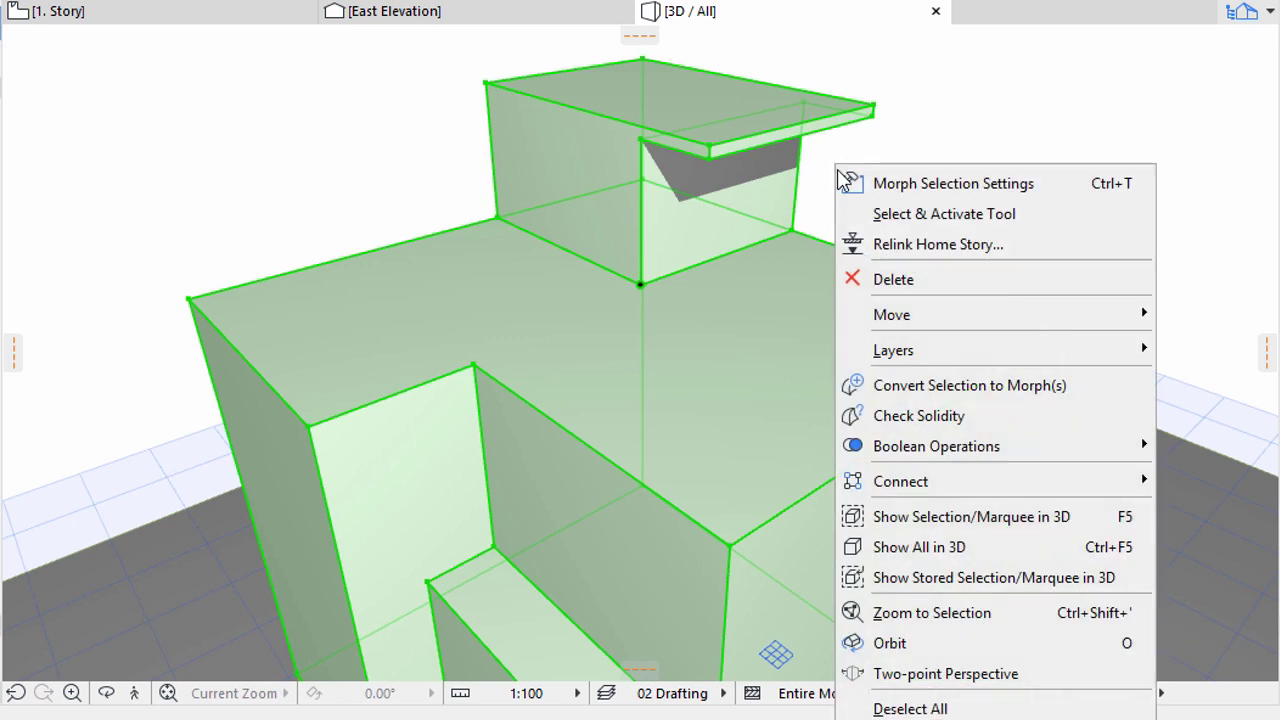
pyautogui.moveTo(971, 446)
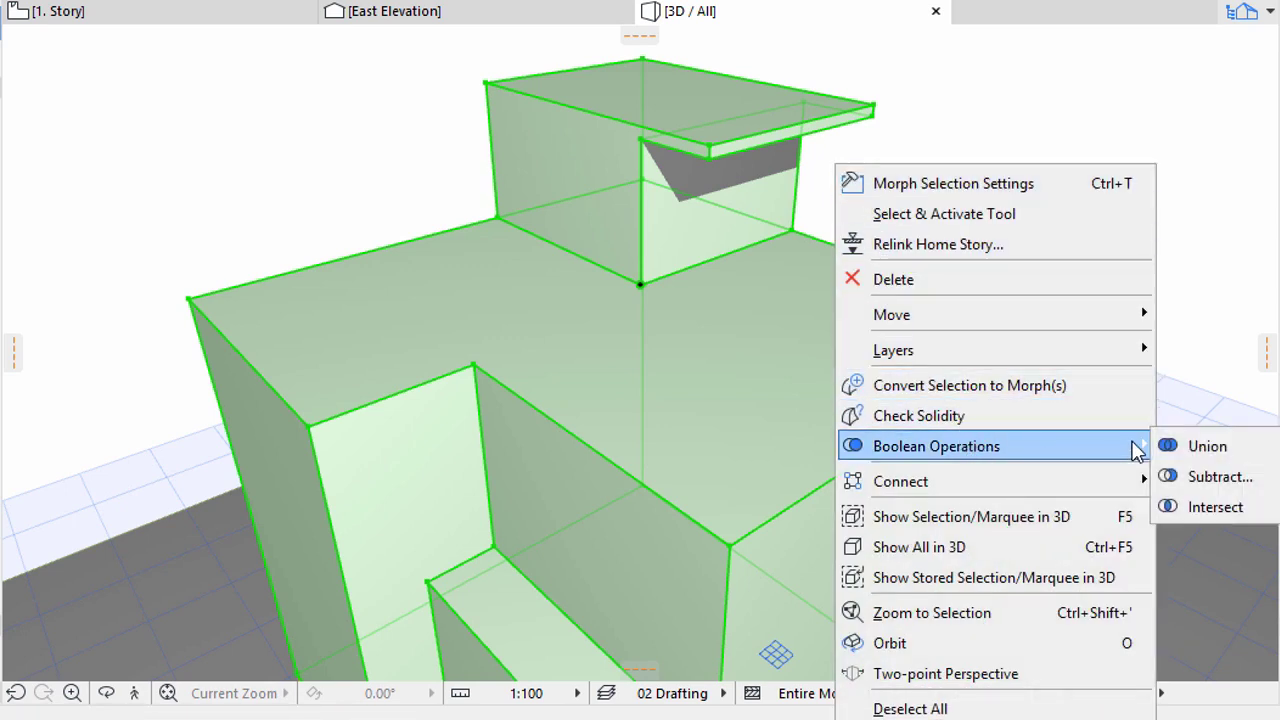
pyautogui.click(1207, 446)
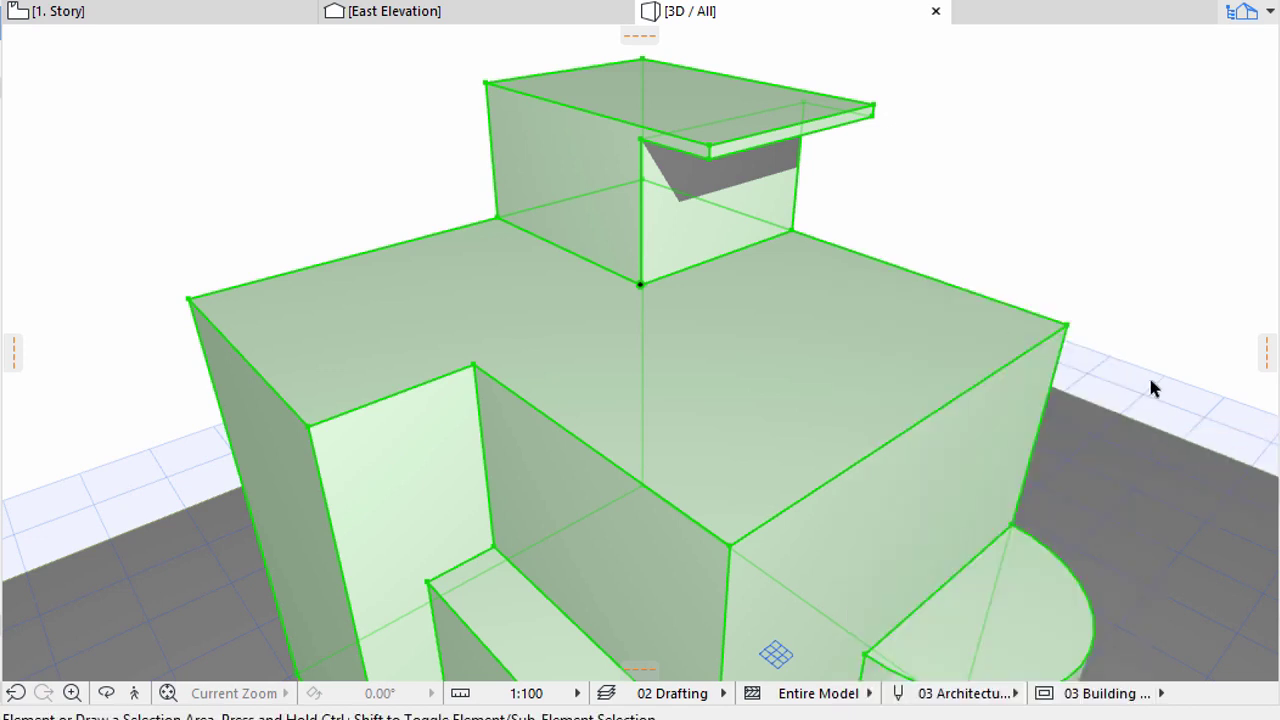
# - Offset the main roof's top edge 400 inward on a horizontal editing plane
pyautogui.click(857, 332)
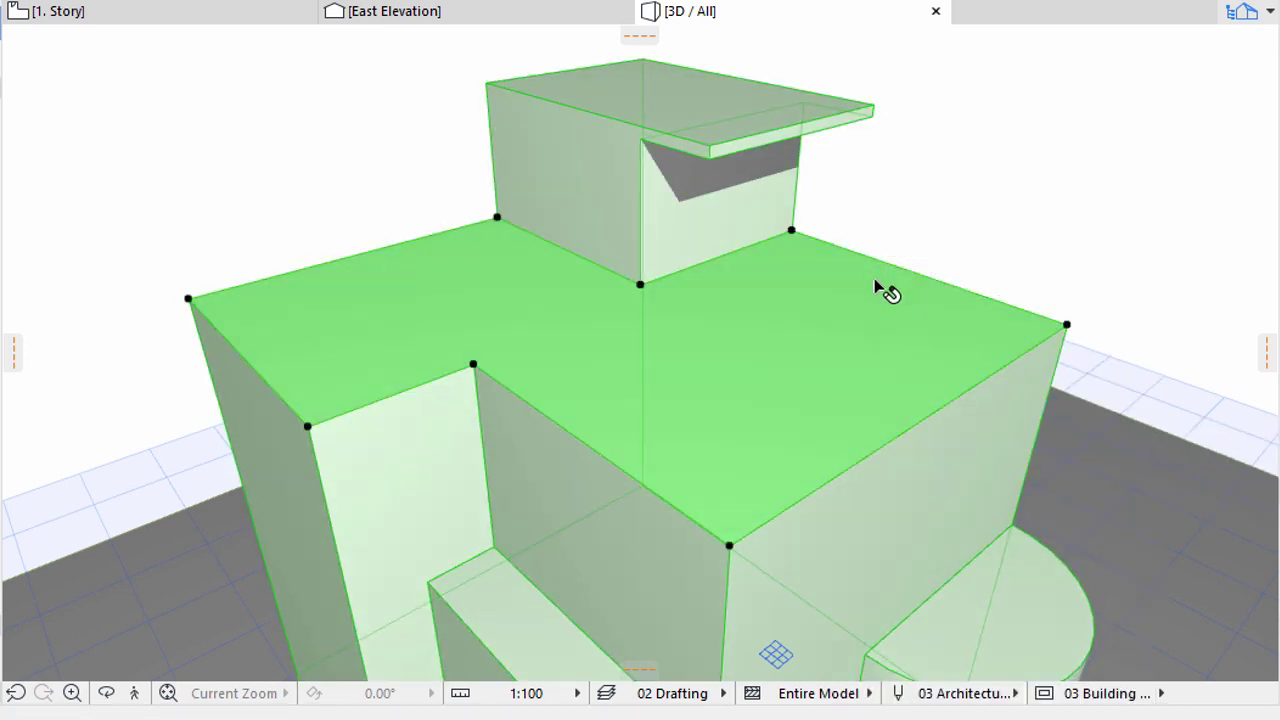
pyautogui.click(876, 259)
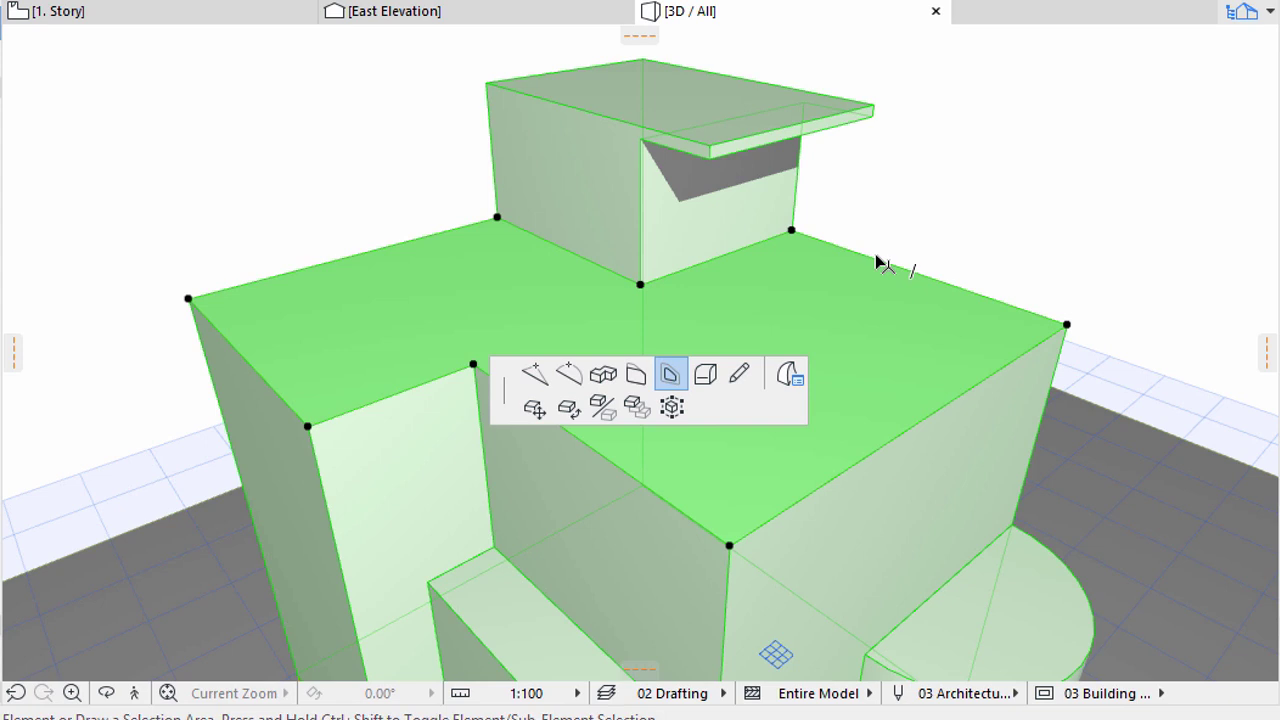
pyautogui.click(875, 254)
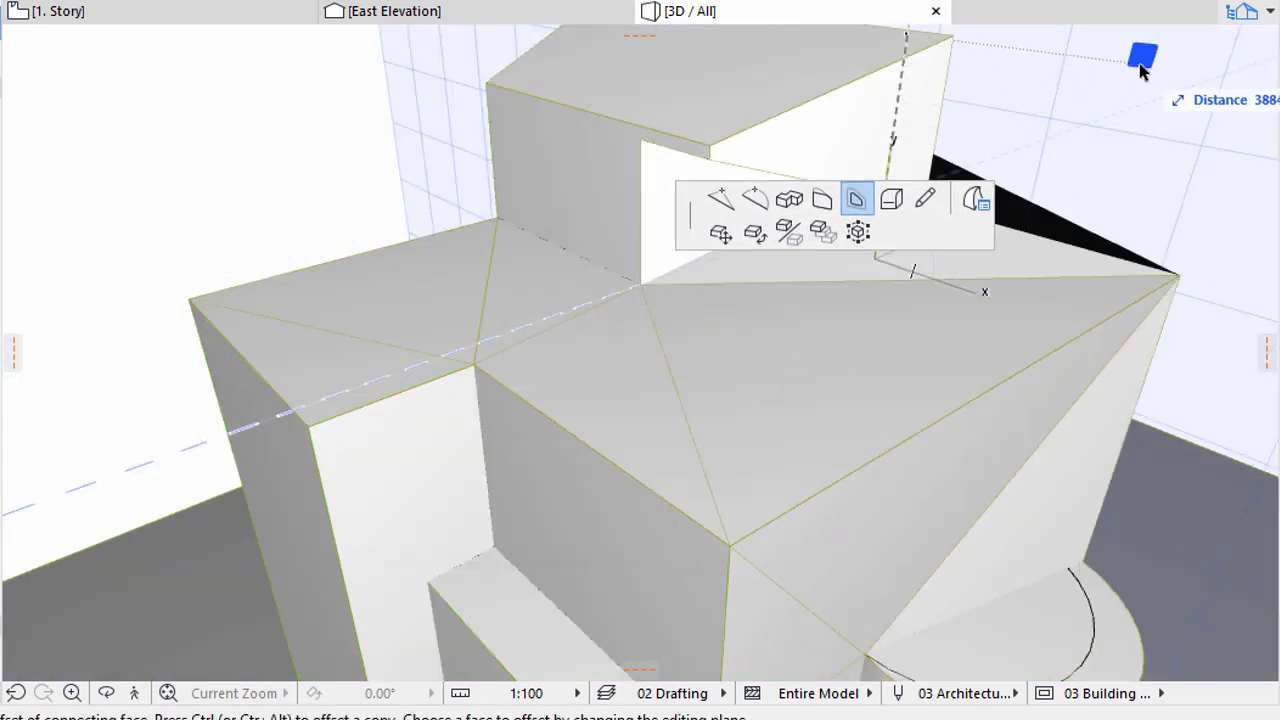
pyautogui.moveTo(1143, 62)
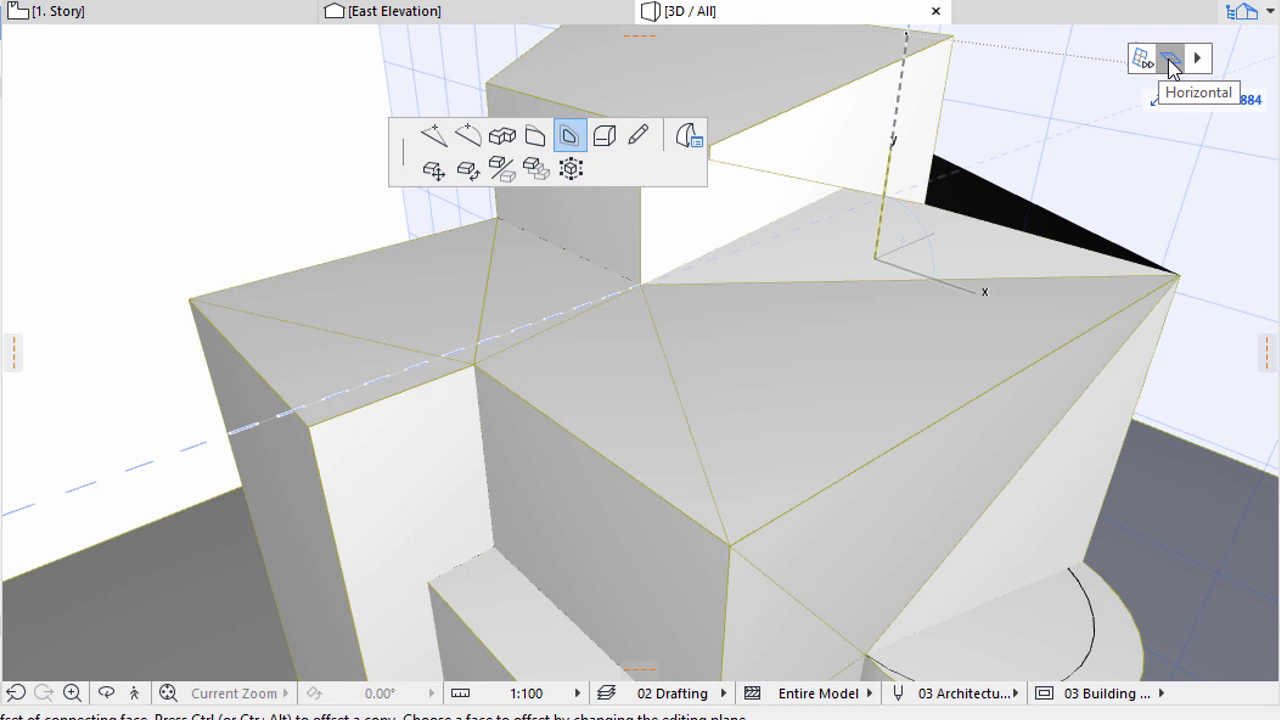
pyautogui.click(1172, 66)
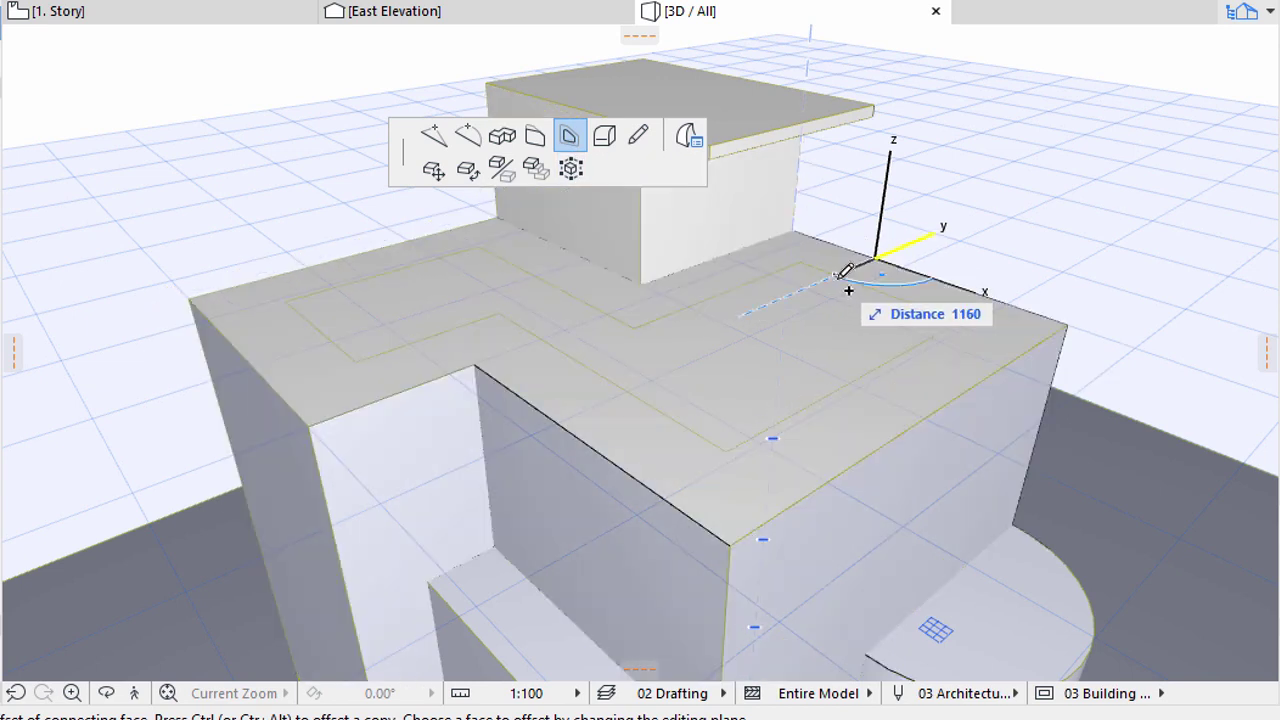
pyautogui.write('400')
pyautogui.press('Return')
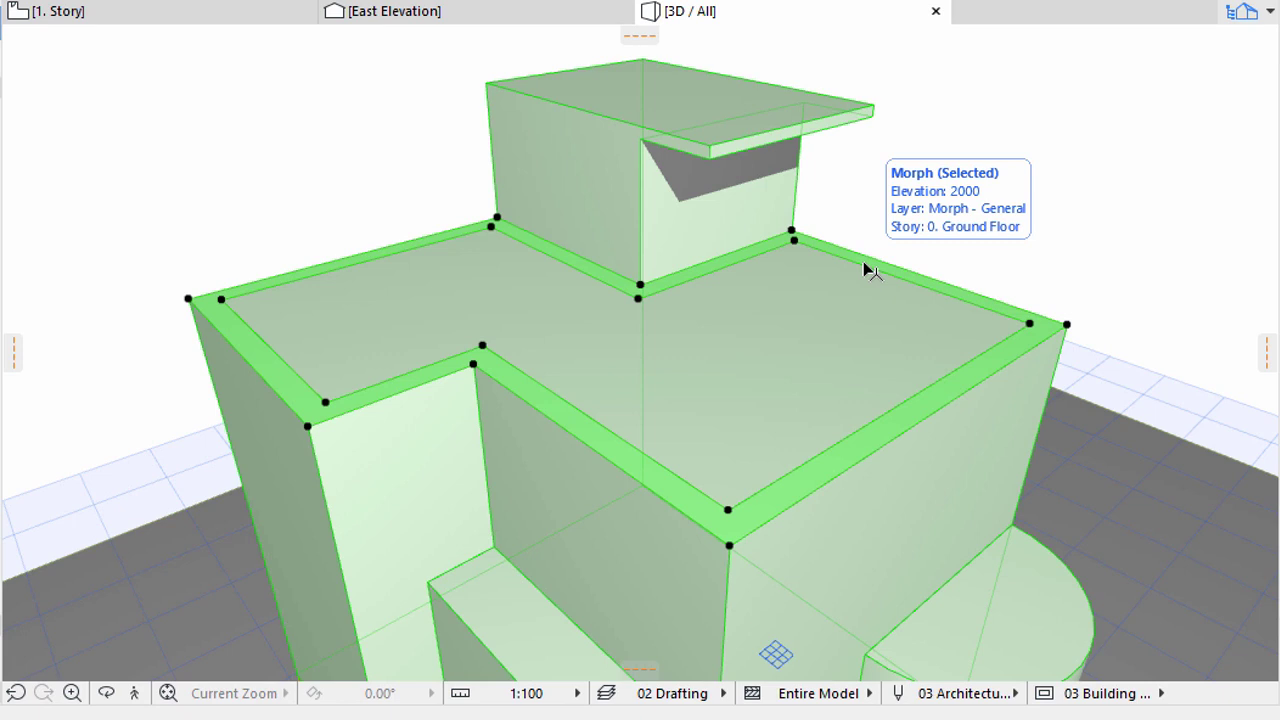
pyautogui.click(873, 249)
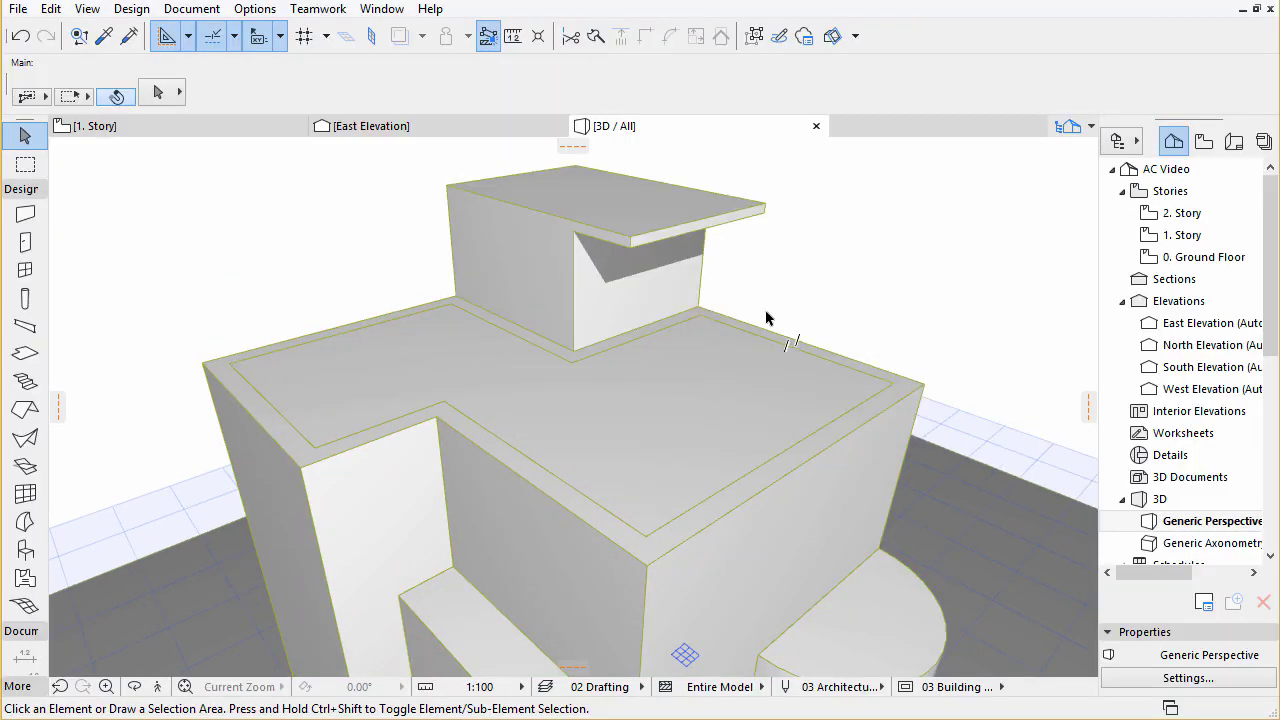
pyautogui.scroll(5, 766, 310)
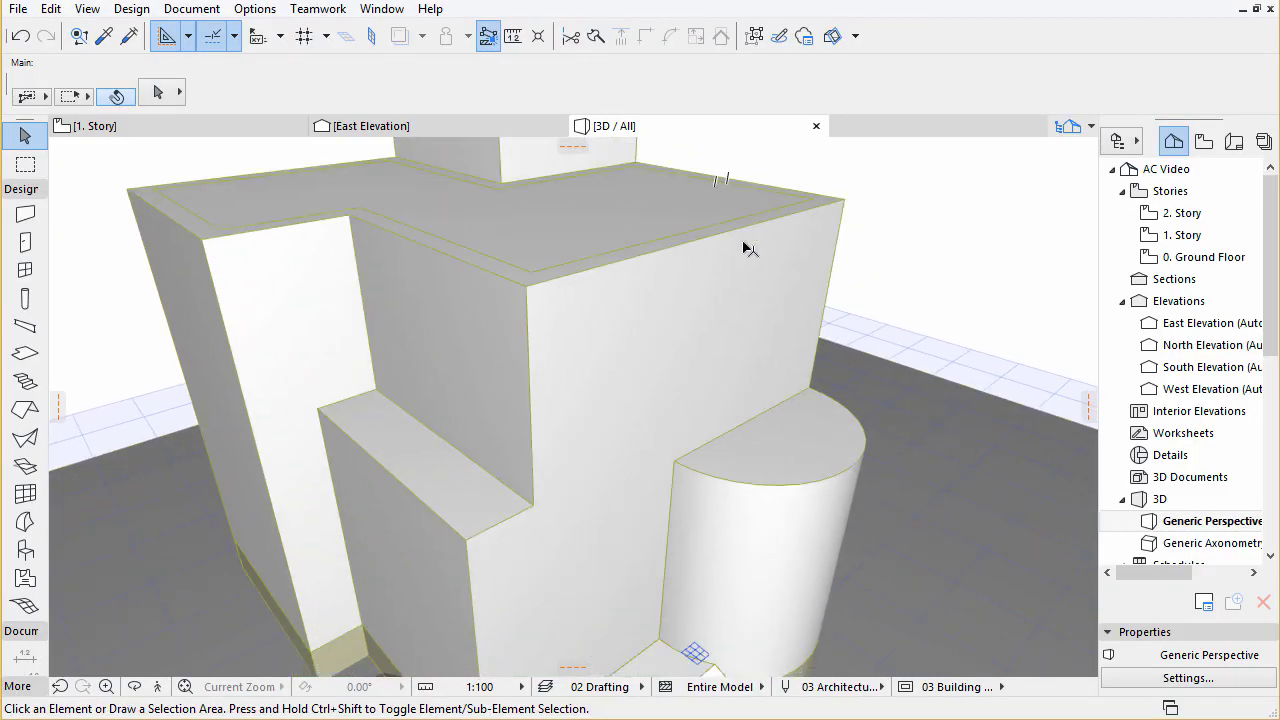
# - Enter a 400 inward horizontal offset for the half-cylinder's top face
pyautogui.click(829, 480)
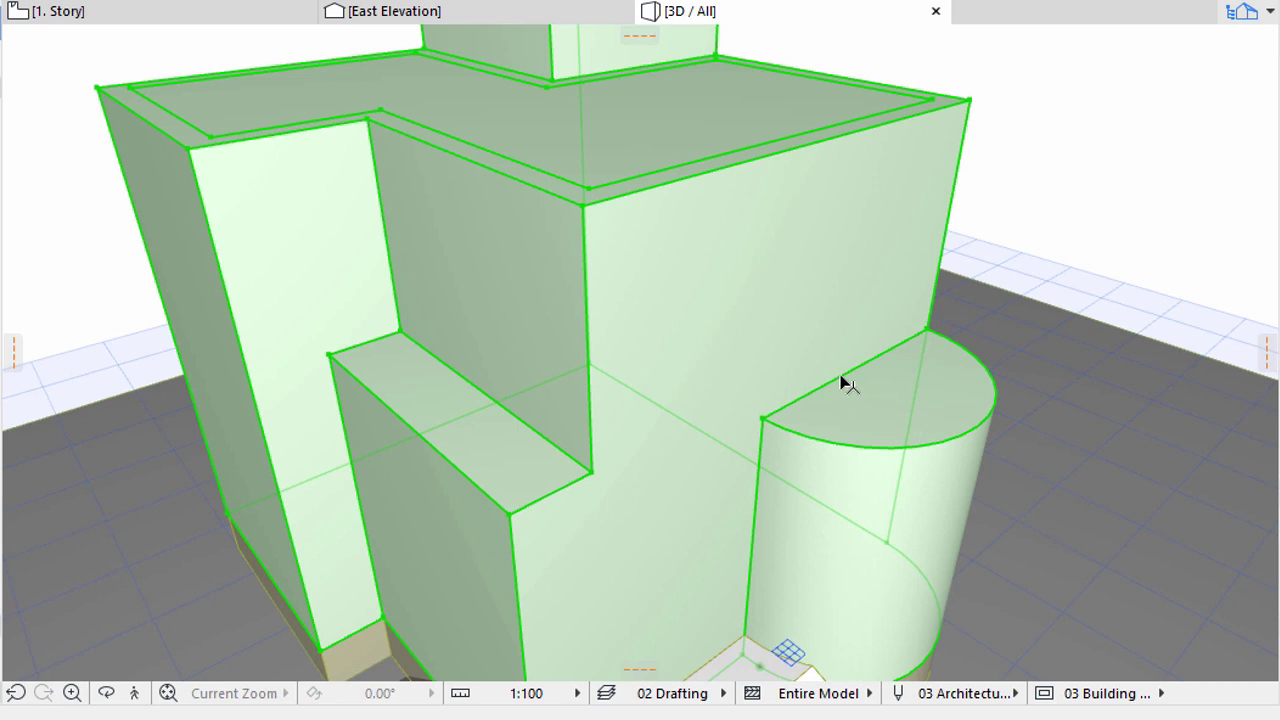
pyautogui.click(848, 378)
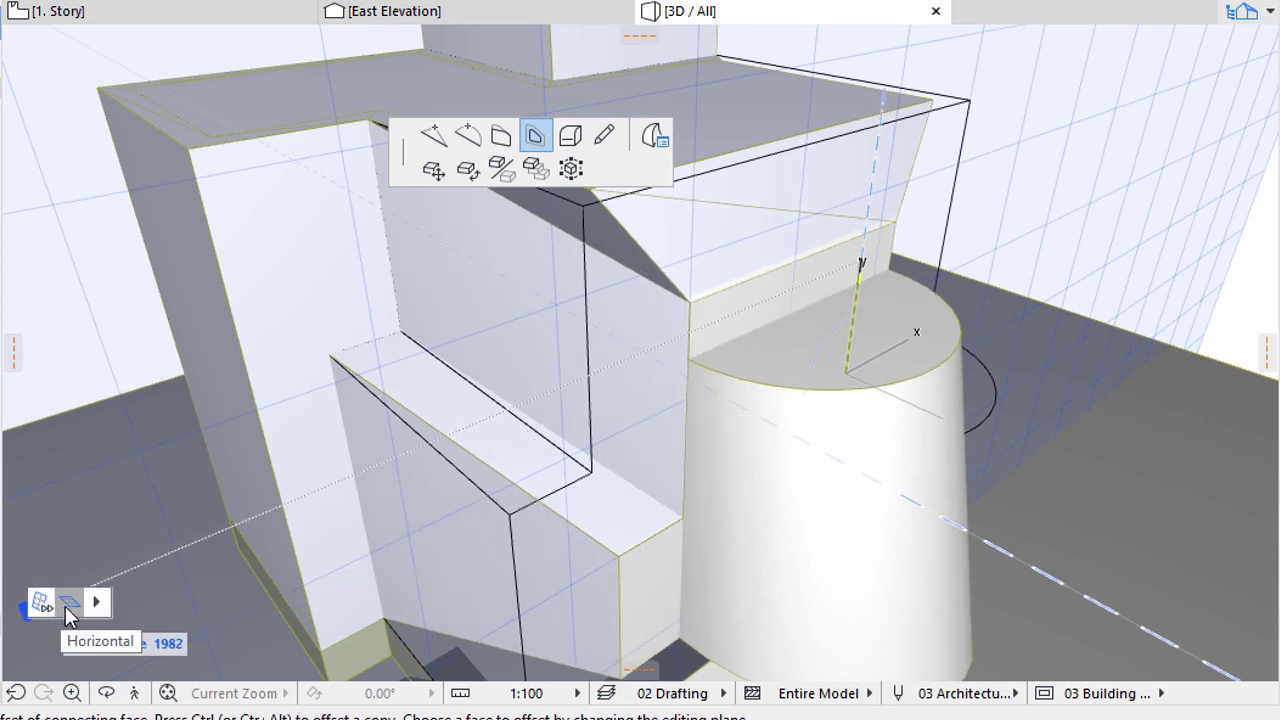
pyautogui.click(67, 608)
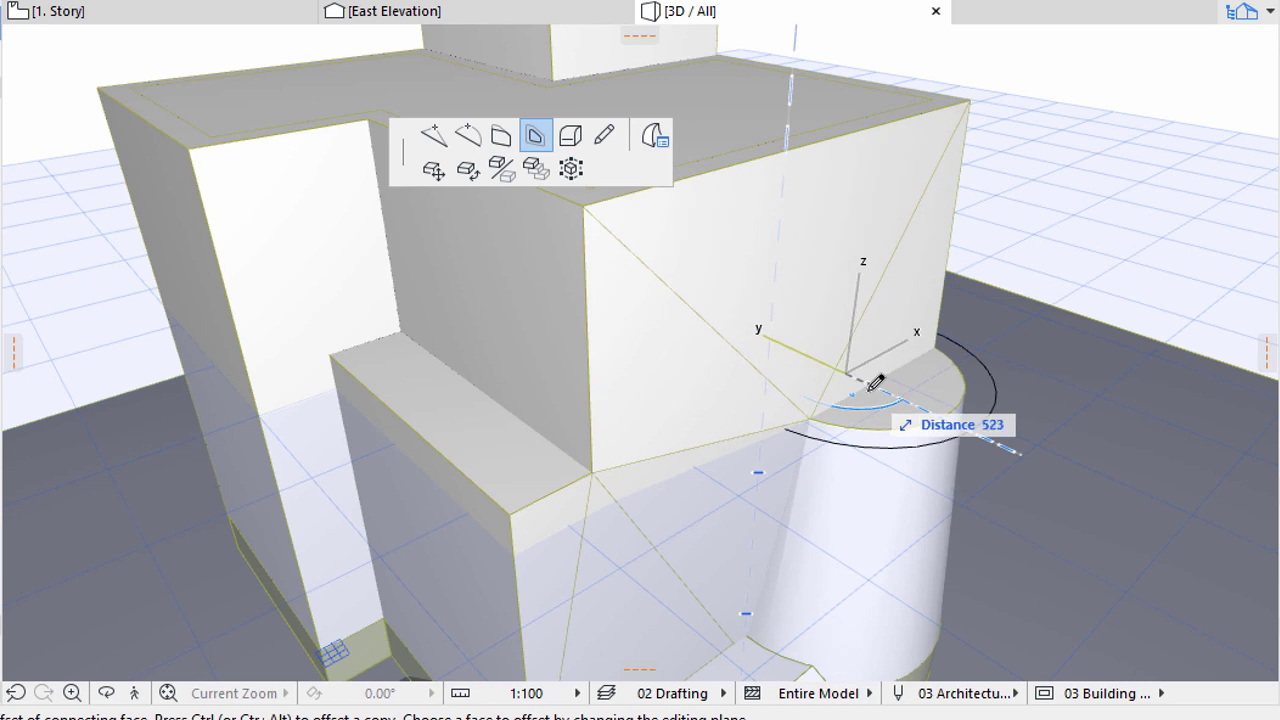
pyautogui.click(875, 382)
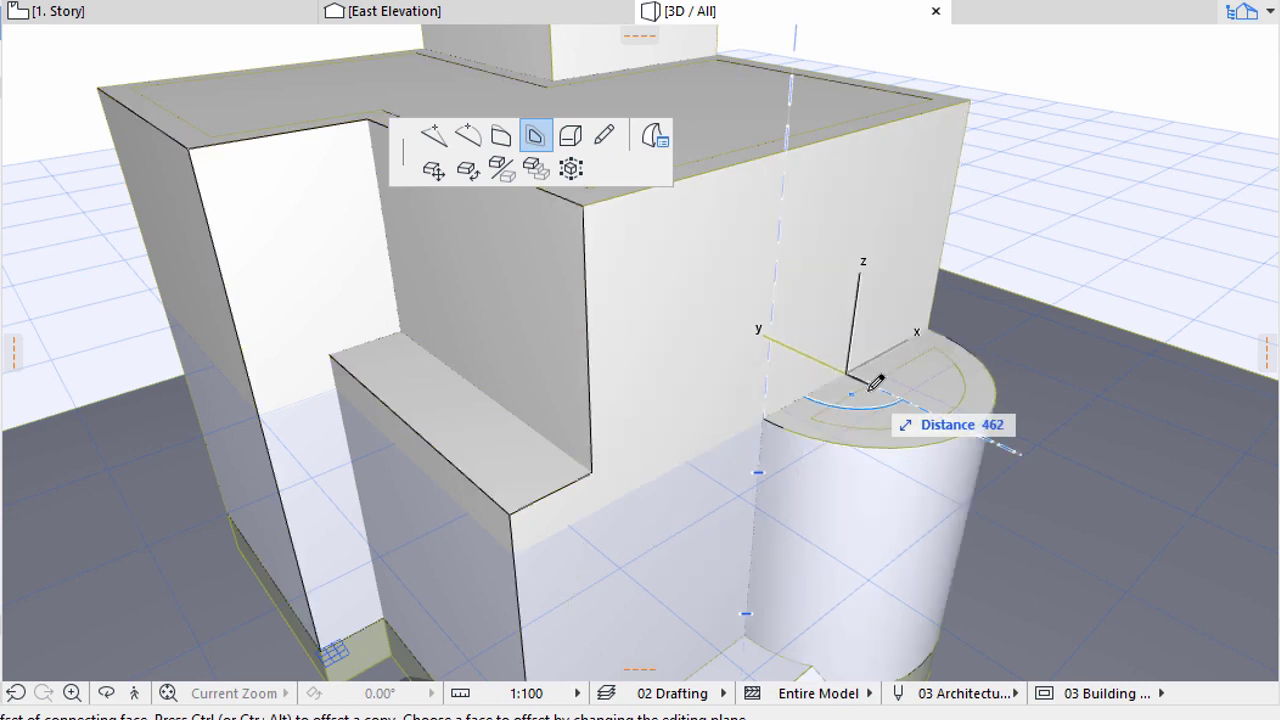
pyautogui.write('400')
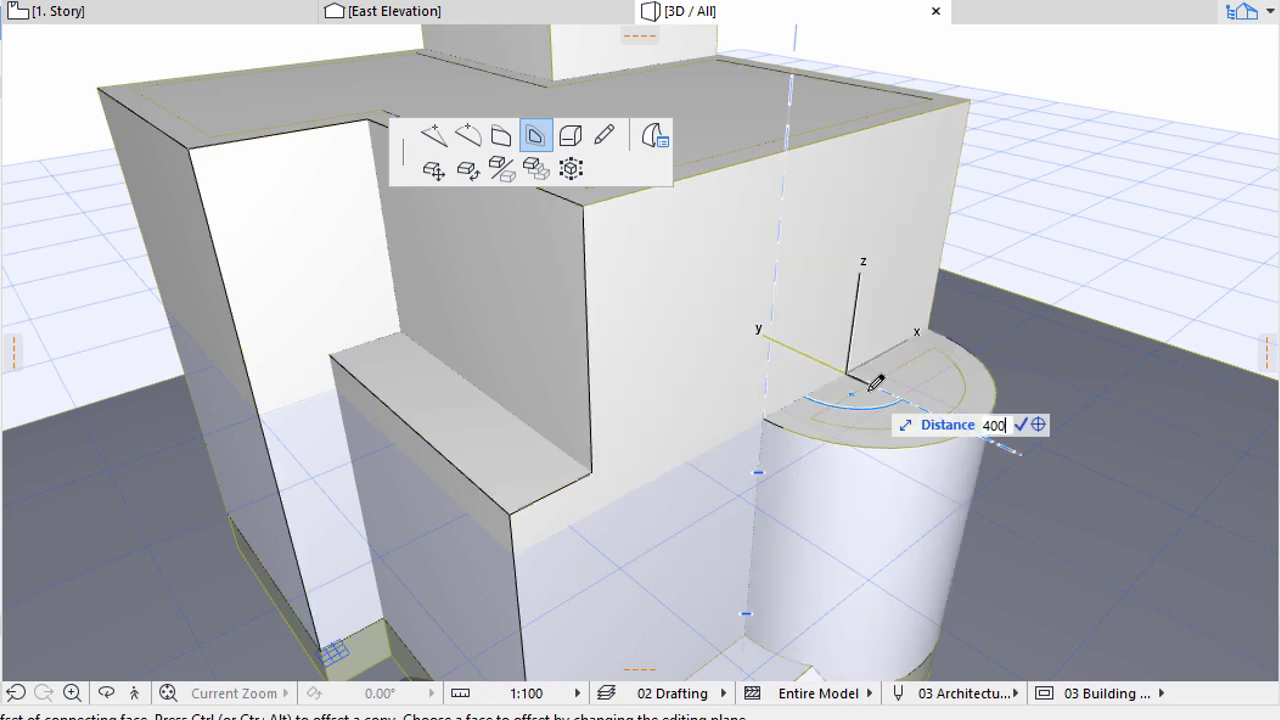
# - Apply the half-cylinder's 400 offset, then offset another morph face by 400
pyautogui.press('Return')
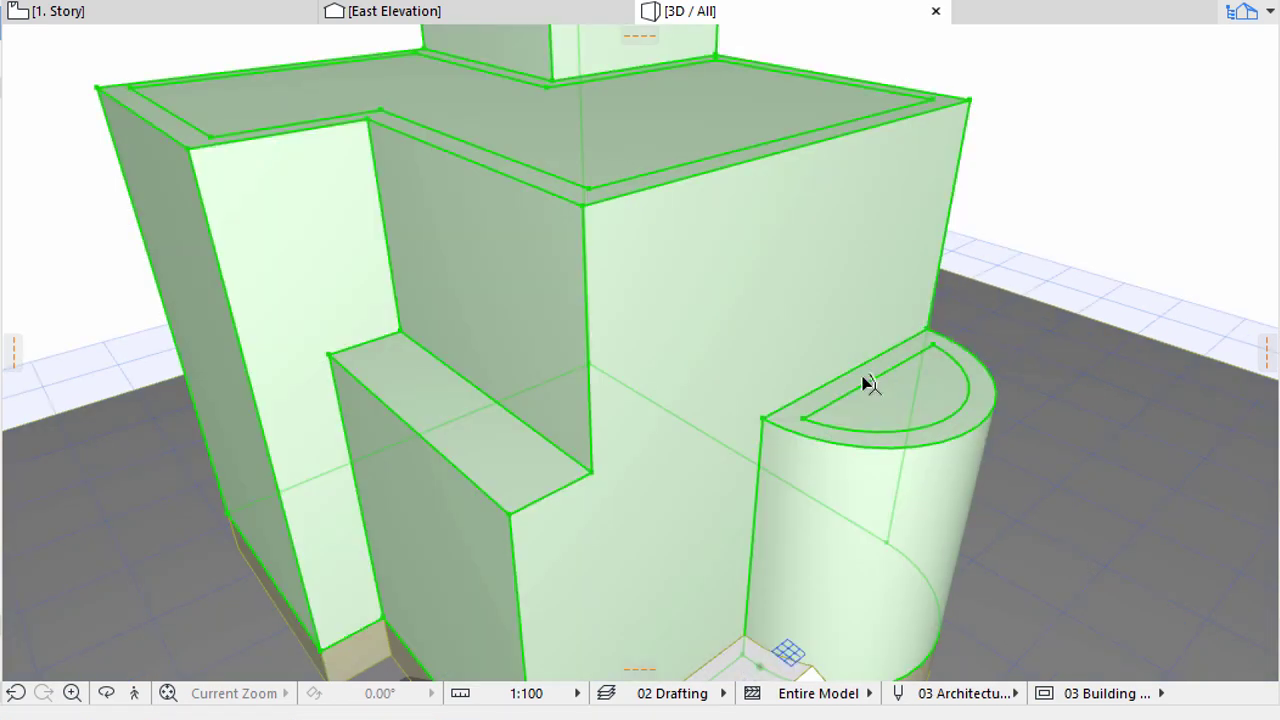
pyautogui.press('Escape')
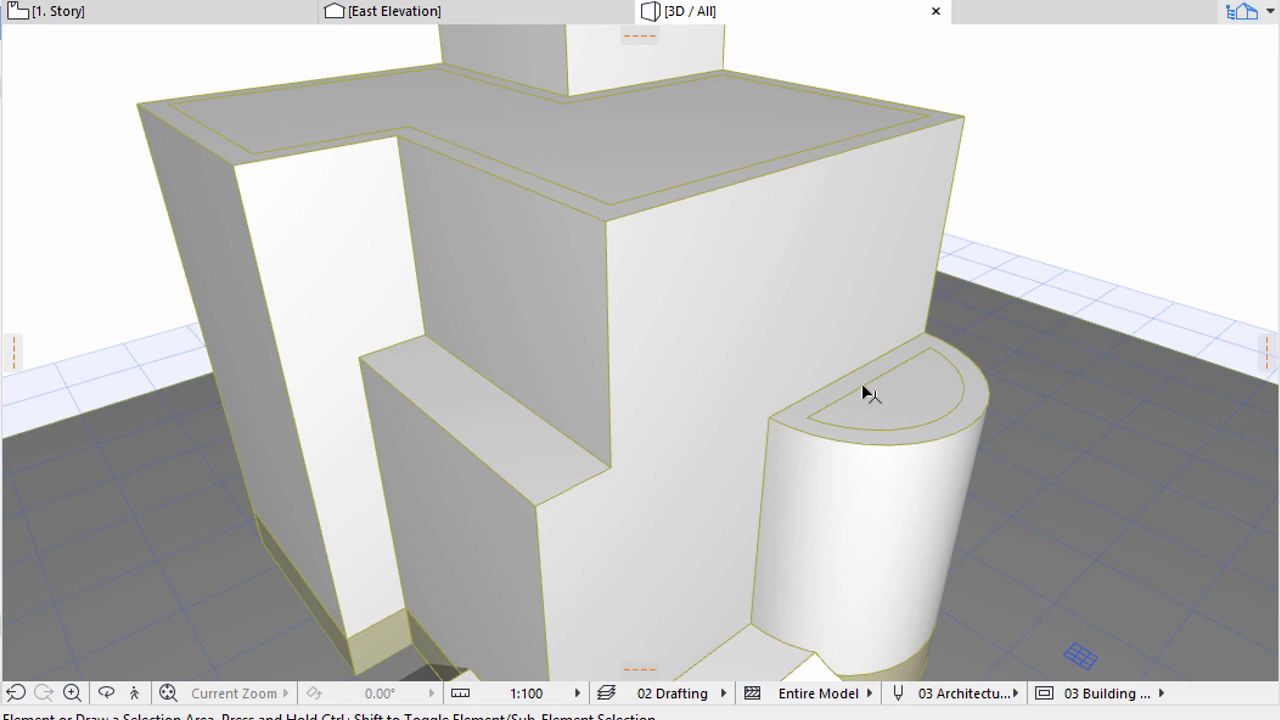
pyautogui.click(869, 393)
pyautogui.click(866, 392)
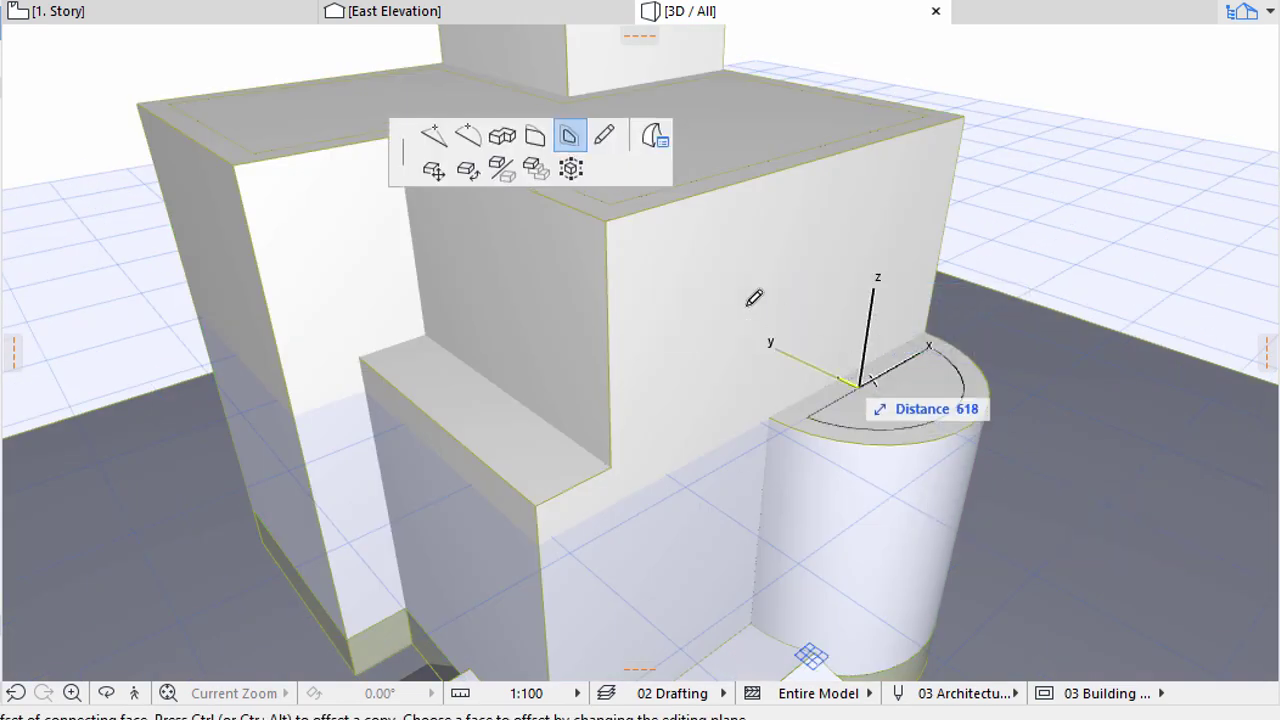
pyautogui.write('400')
pyautogui.click(539, 142)
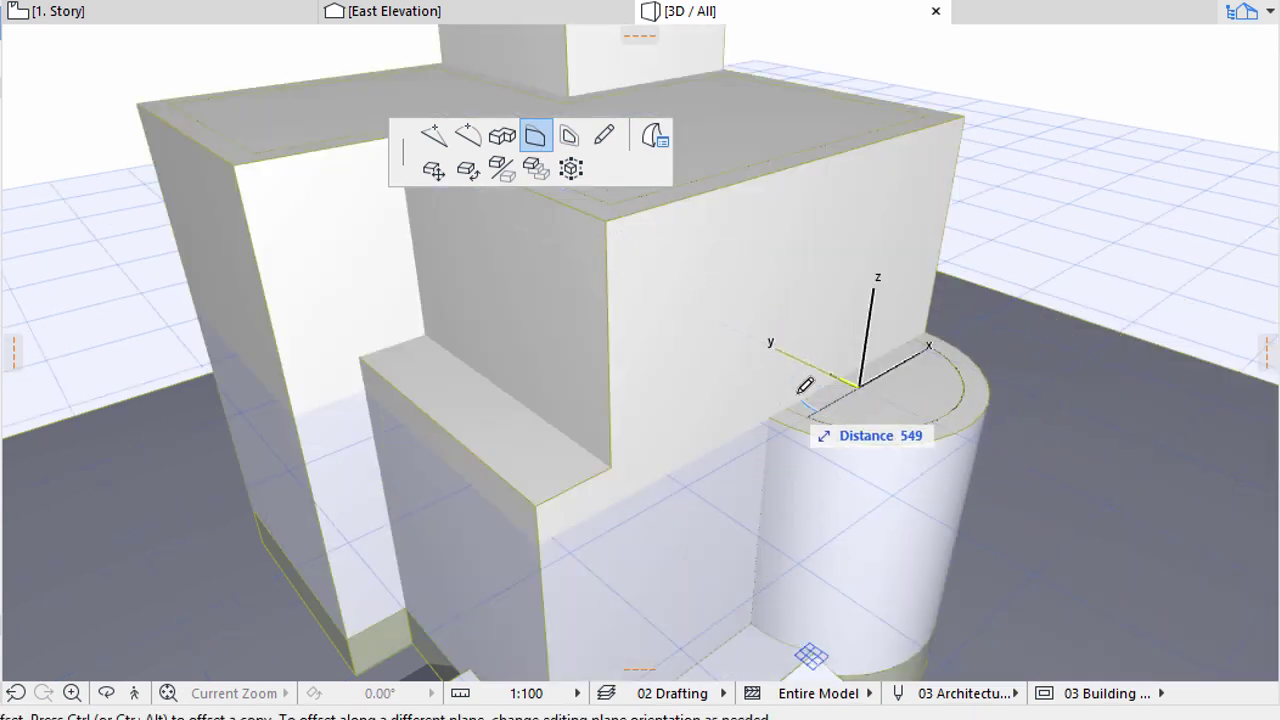
pyautogui.click(846, 375)
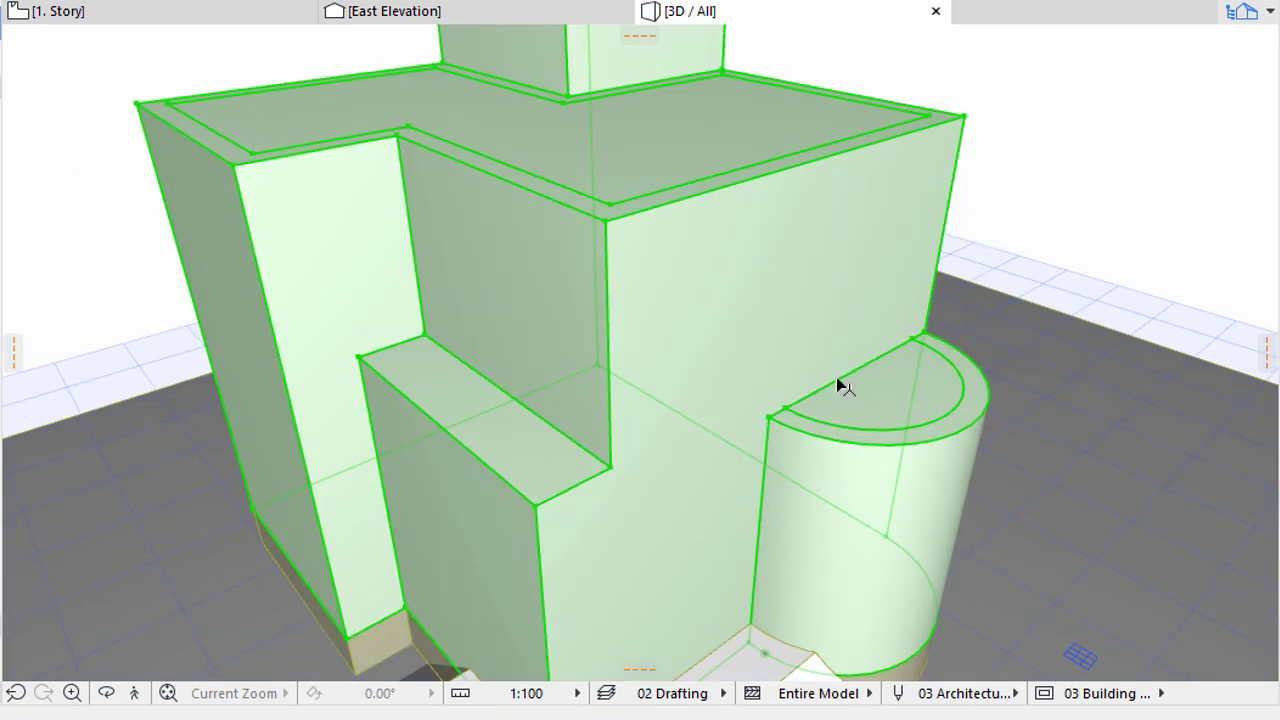
# - Offset the two roof edges beside the rooftop extension by 400
pyautogui.moveTo(743, 271)
pyautogui.keyDown('shift'); pyautogui.mouseDown(button='middle')
pyautogui.moveTo(766, 289)
pyautogui.moveTo(766, 317)
pyautogui.moveTo(695, 265)
pyautogui.mouseUp(button='middle'); pyautogui.keyUp('shift')
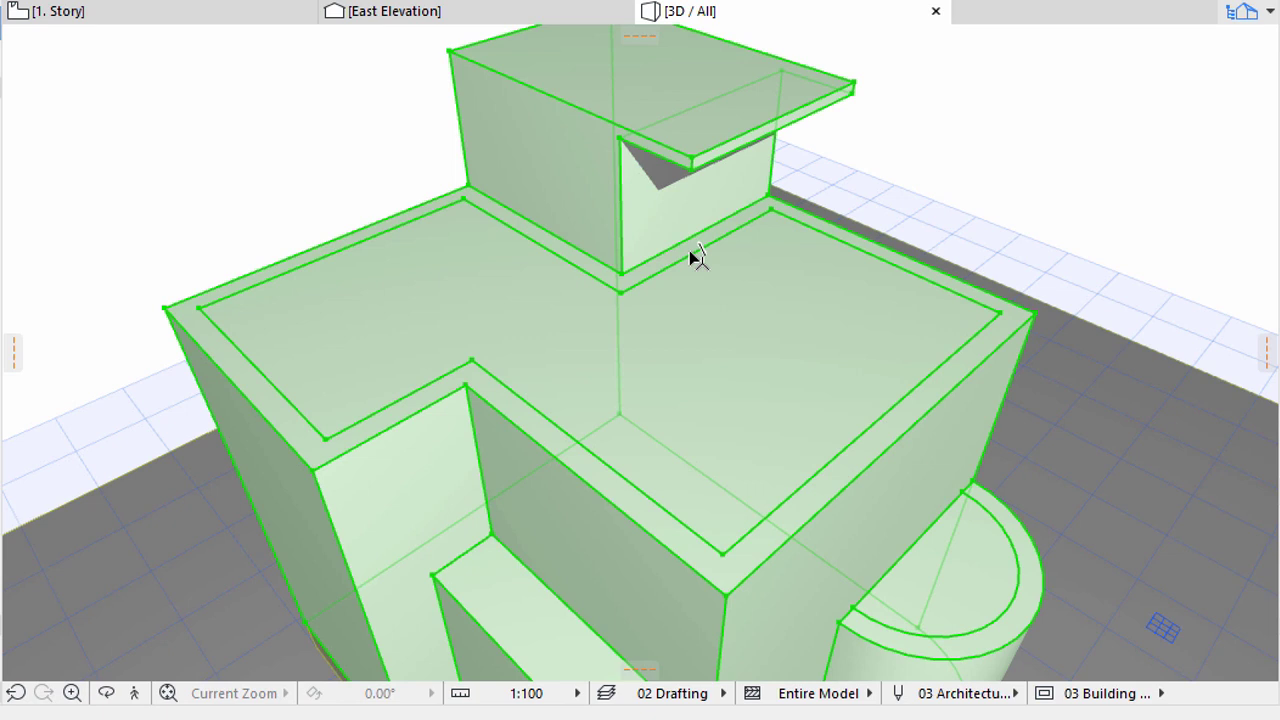
pyautogui.click(694, 256)
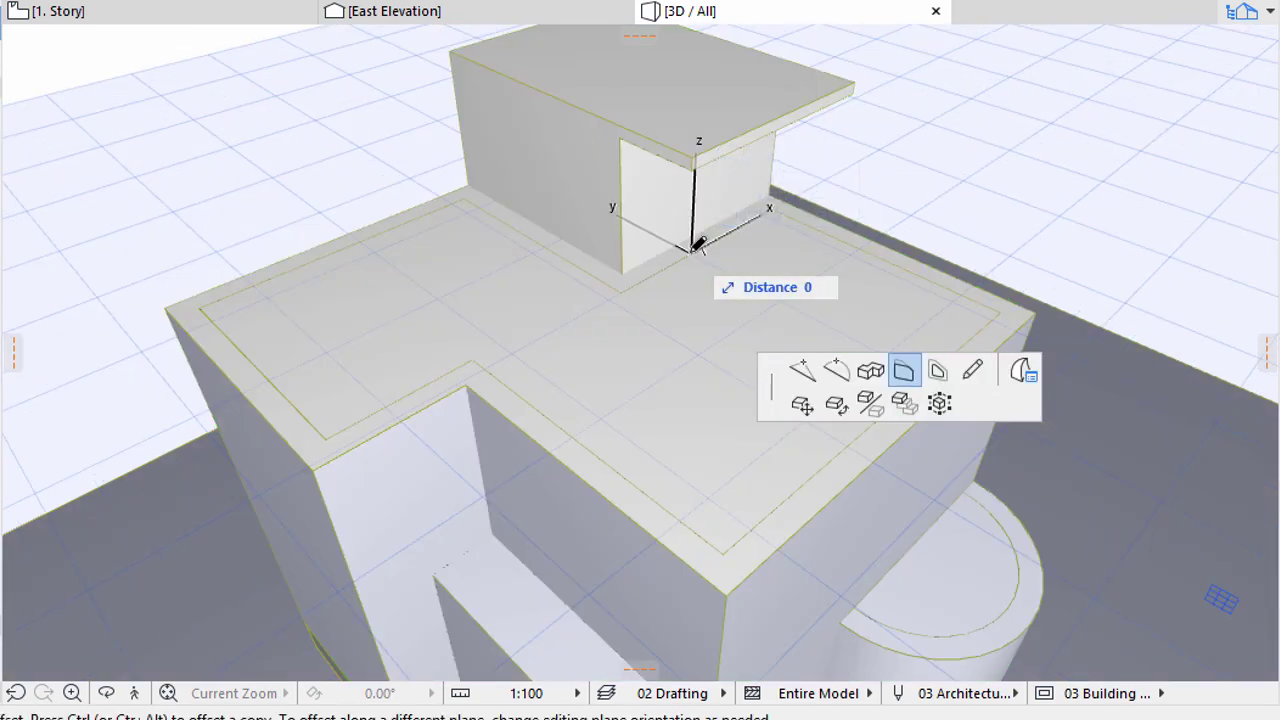
pyautogui.click(632, 260)
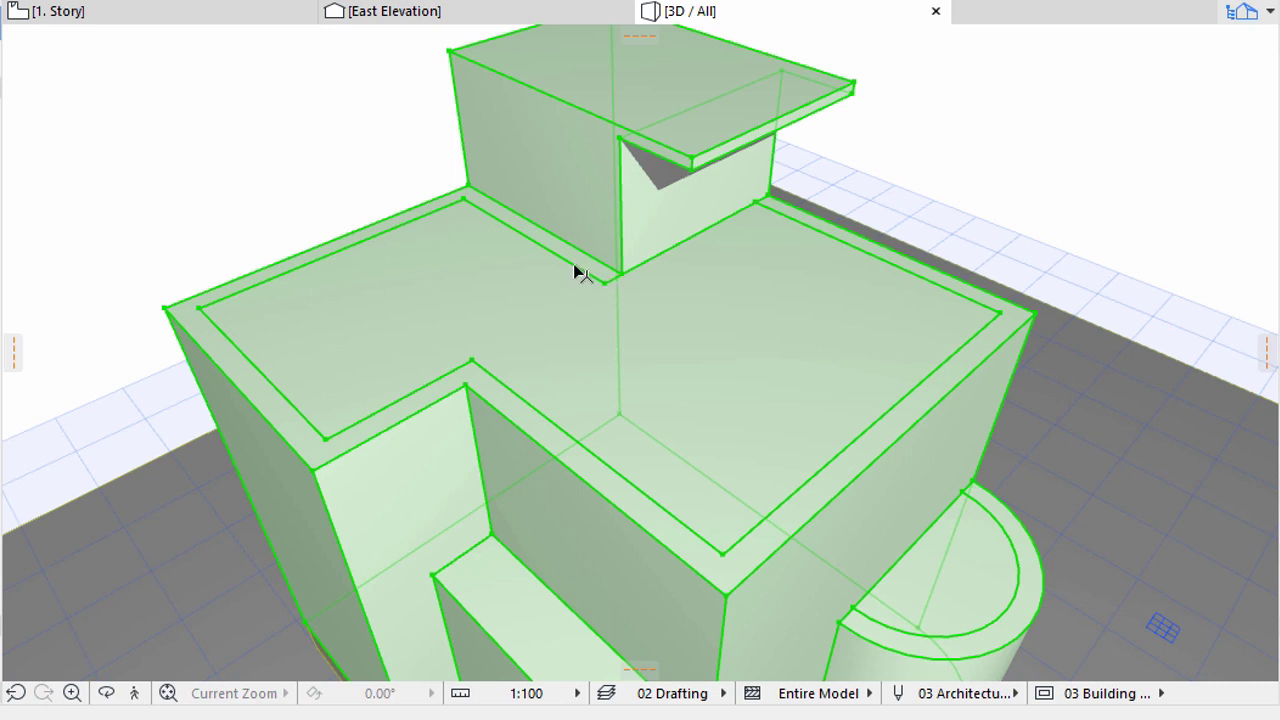
pyautogui.click(578, 272)
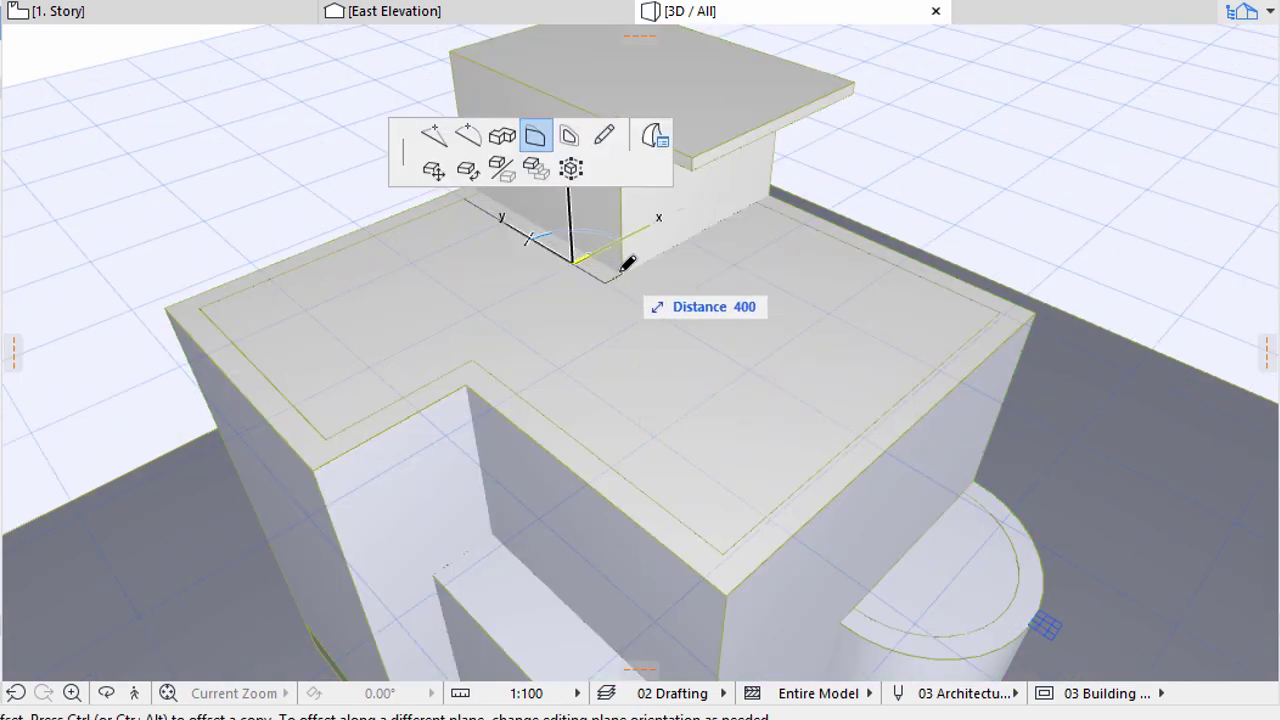
pyautogui.click(626, 265)
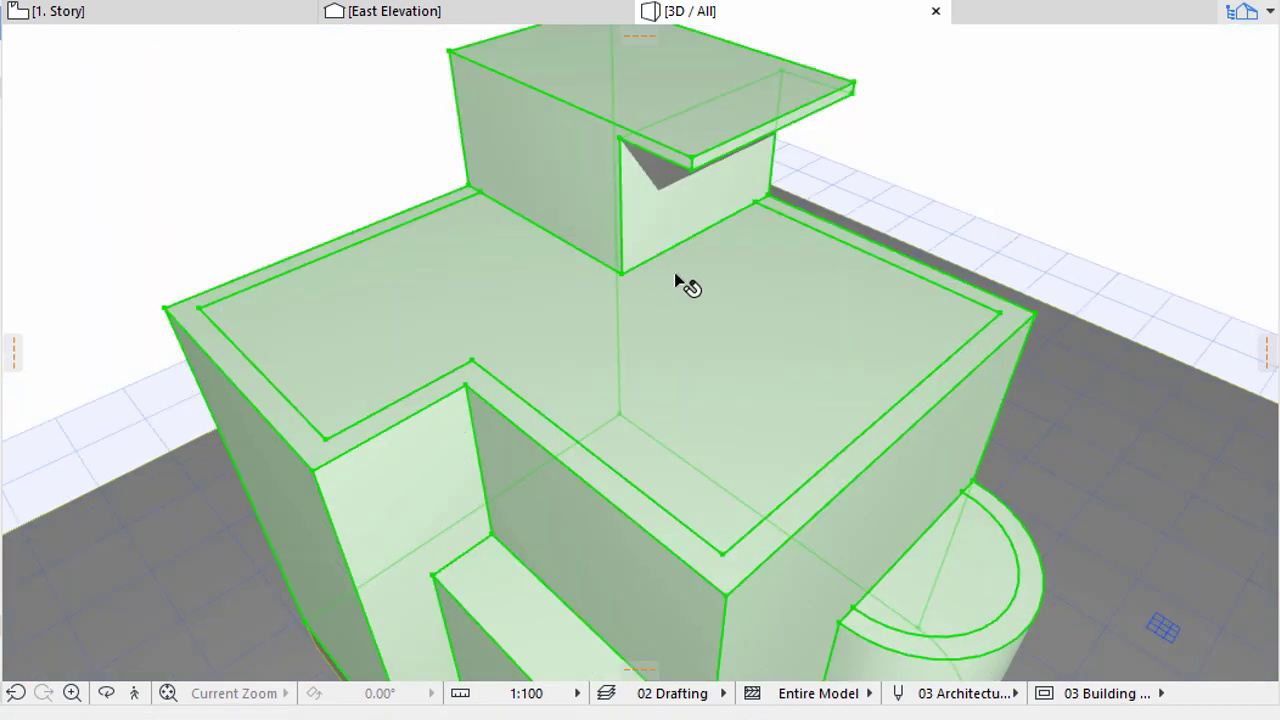
pyautogui.press('Escape')
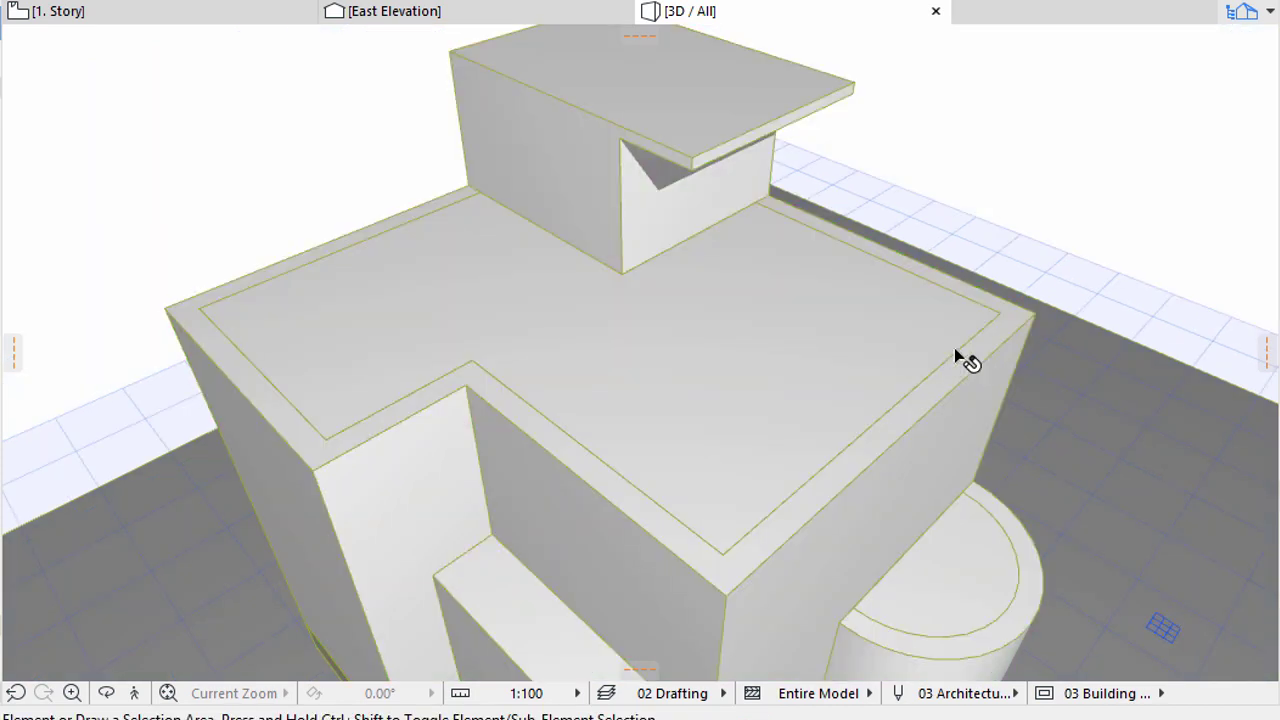
# - Push/Pull the main roof and half-cylinder rim strips 500 to form parapets
pyautogui.click(983, 355)
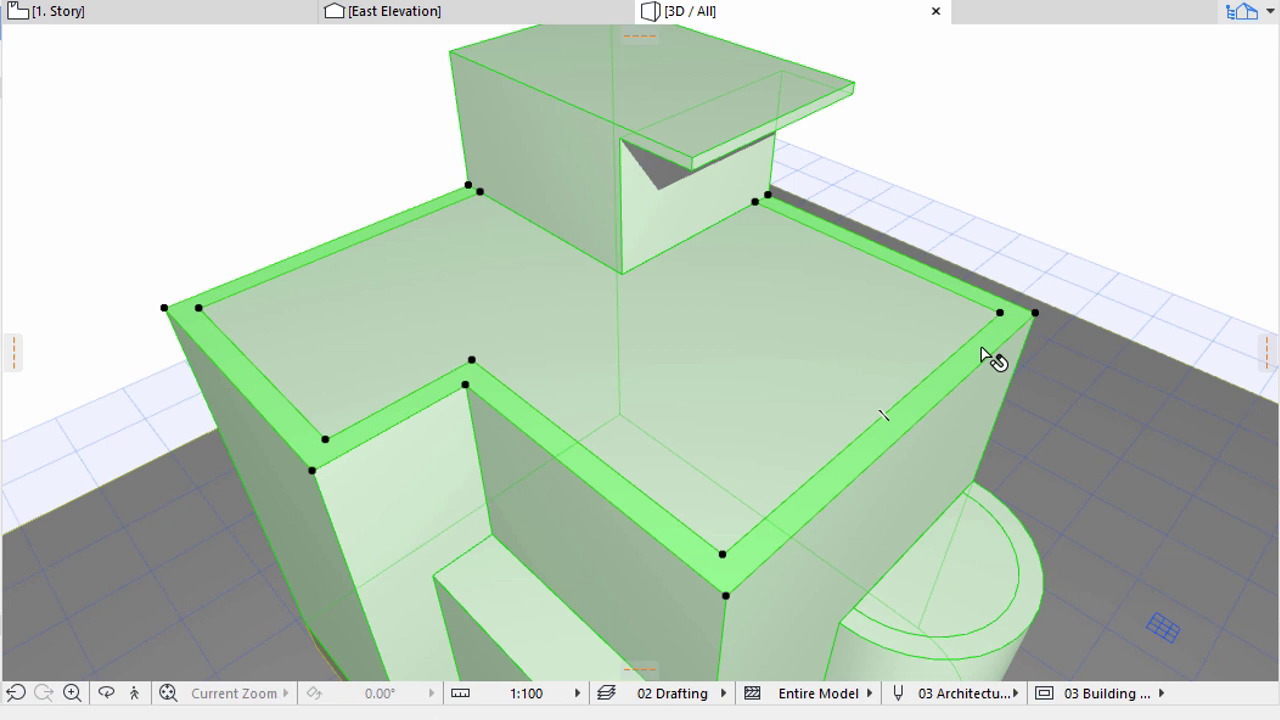
pyautogui.keyDown('shift'); pyautogui.click(1040, 588); pyautogui.keyUp('shift')
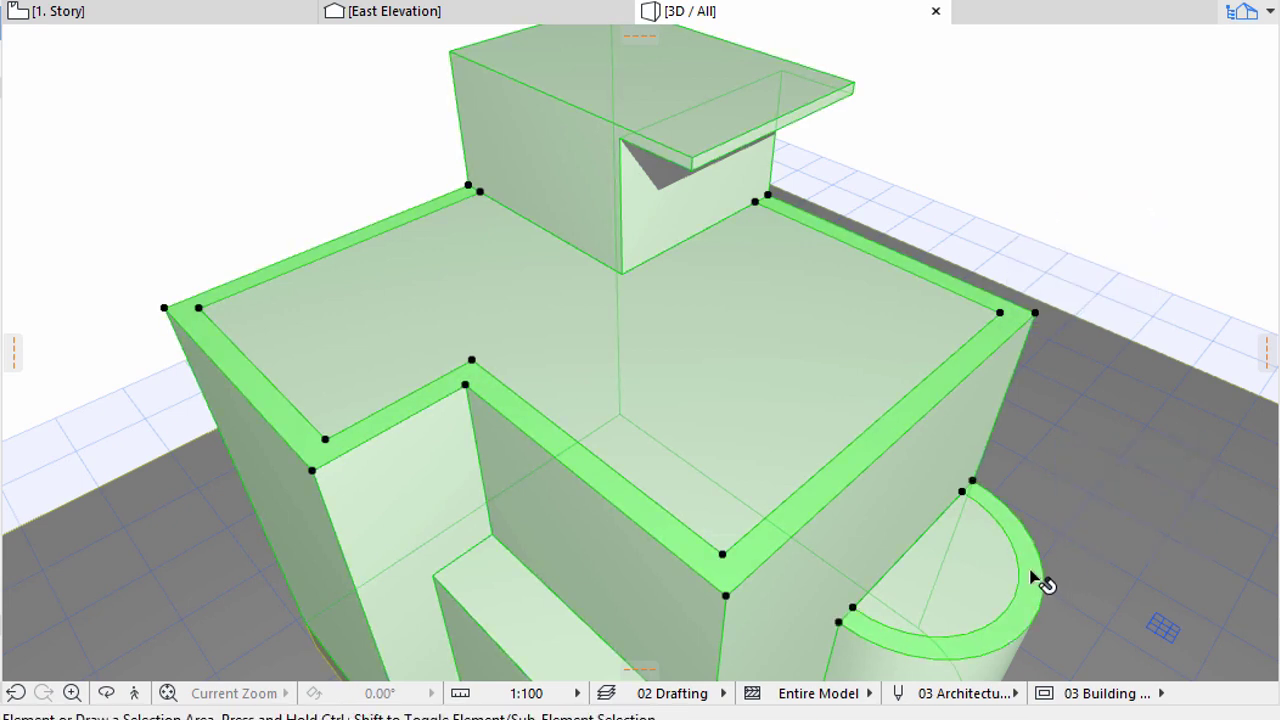
pyautogui.click(1040, 585)
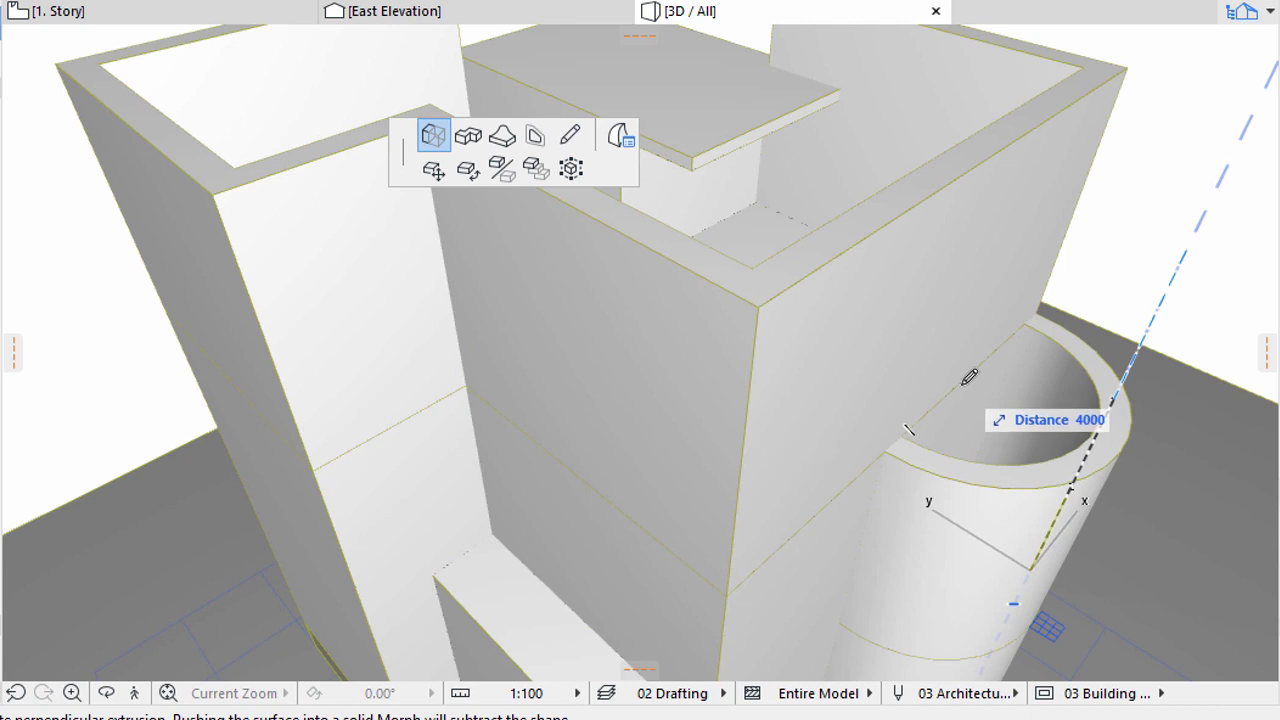
pyautogui.press('Tab')
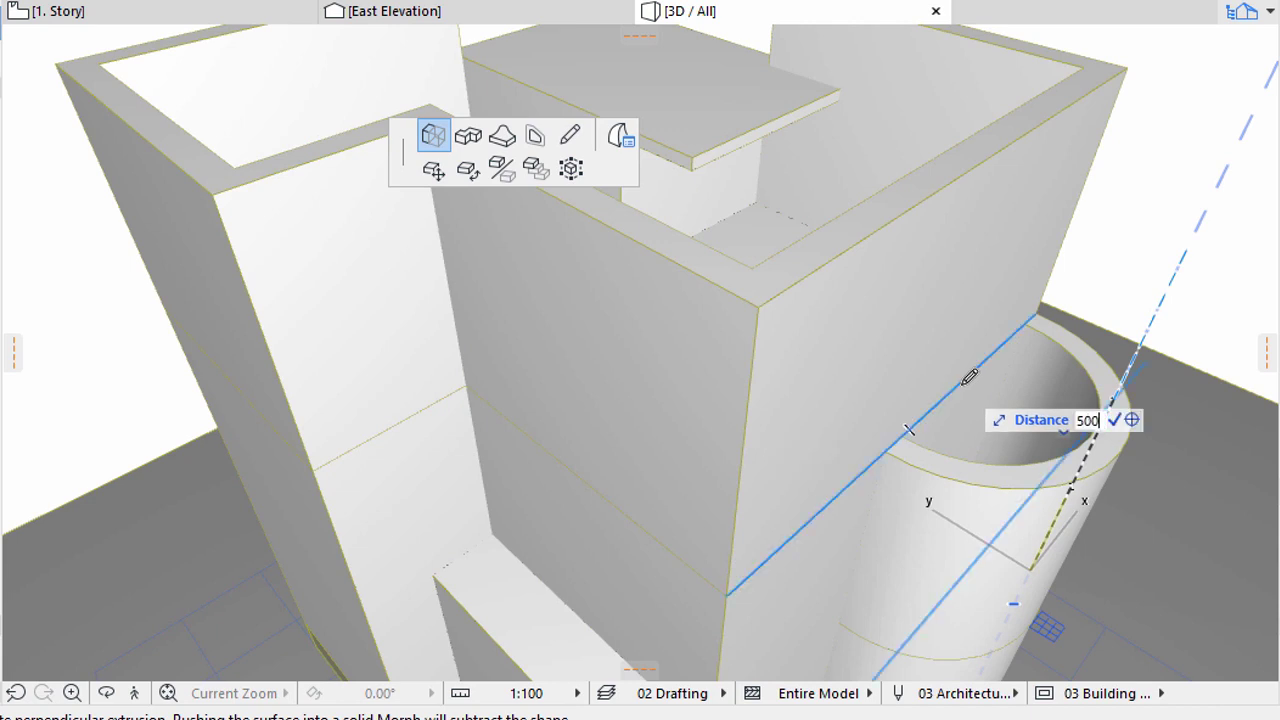
pyautogui.write('500')
pyautogui.press('Return')
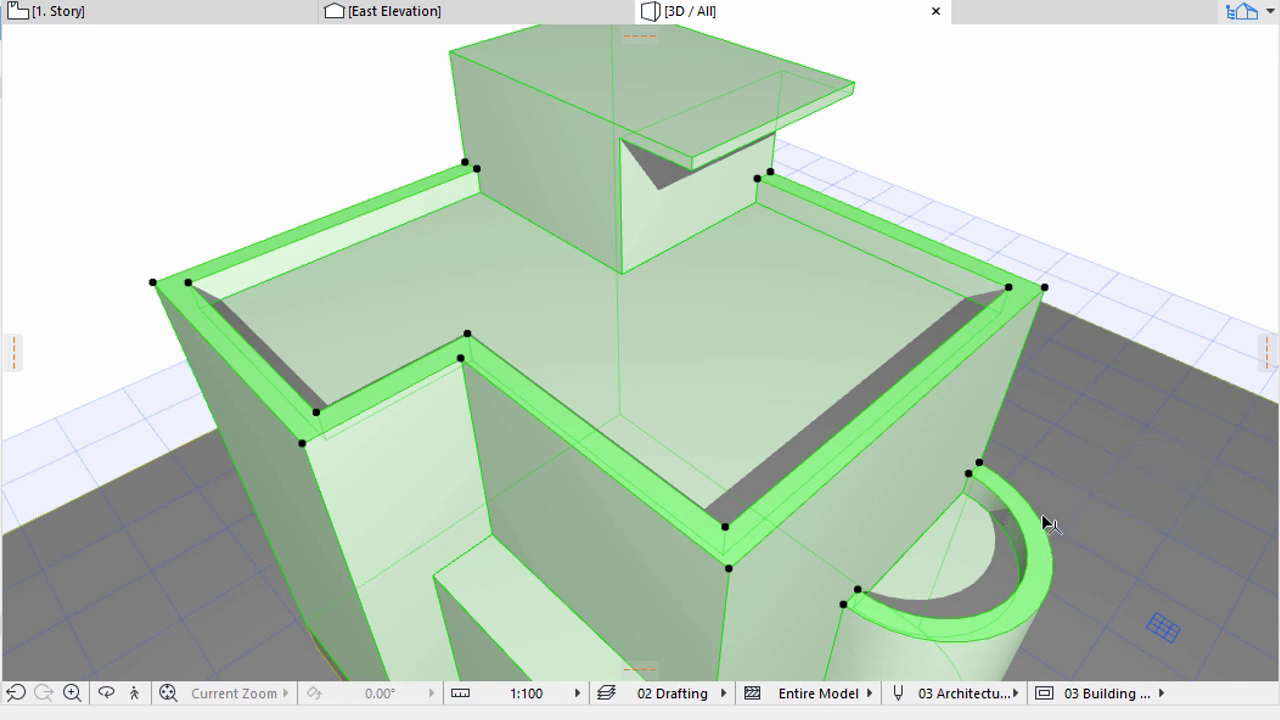
pyautogui.keyDown('shift'); pyautogui.moveTo(1049, 500); pyautogui.dragTo(906, 400, button='middle'); pyautogui.keyUp('shift')
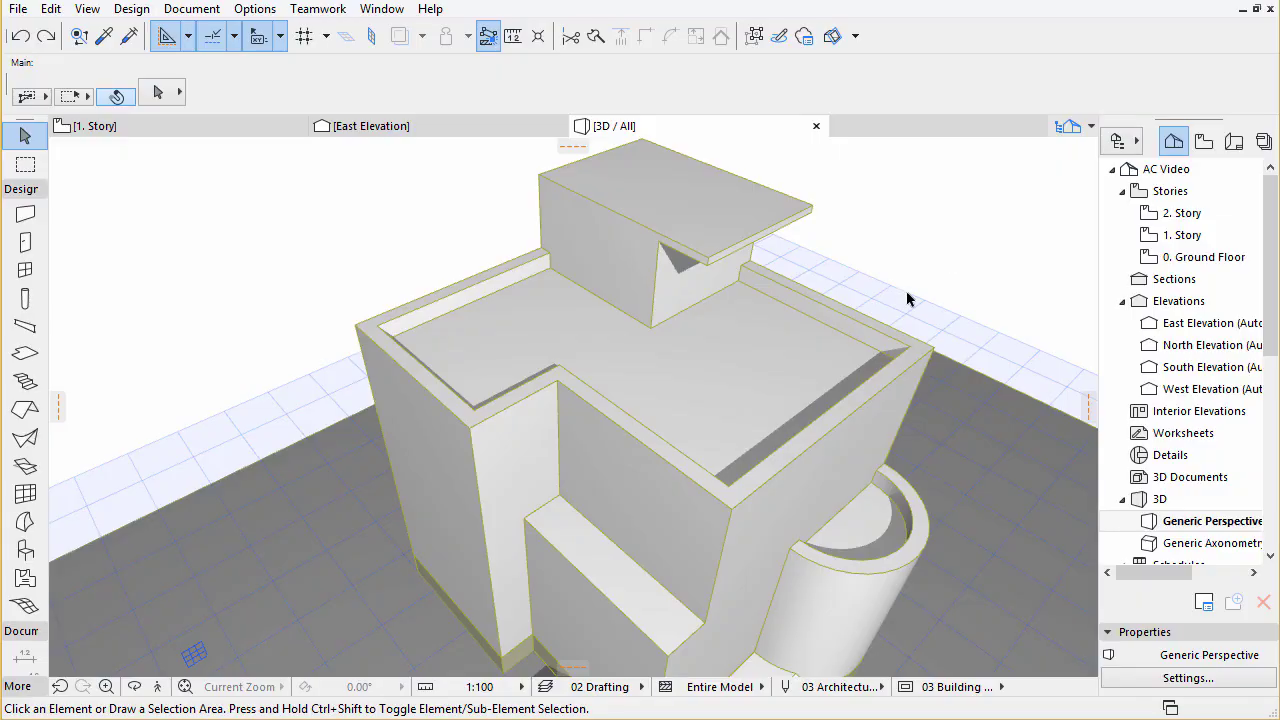
# - Place a guide line segment across the terrace wall top, 200 from its corner
pyautogui.scroll(5, 672, 663)
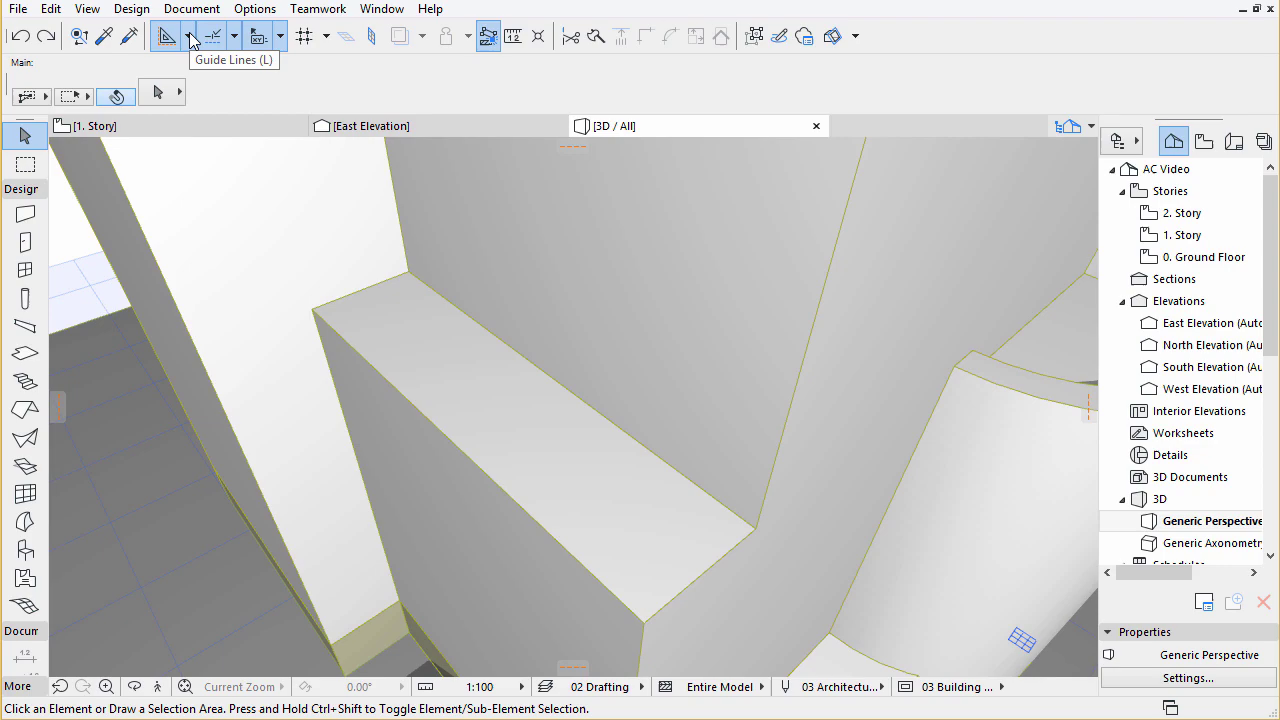
pyautogui.click(188, 36)
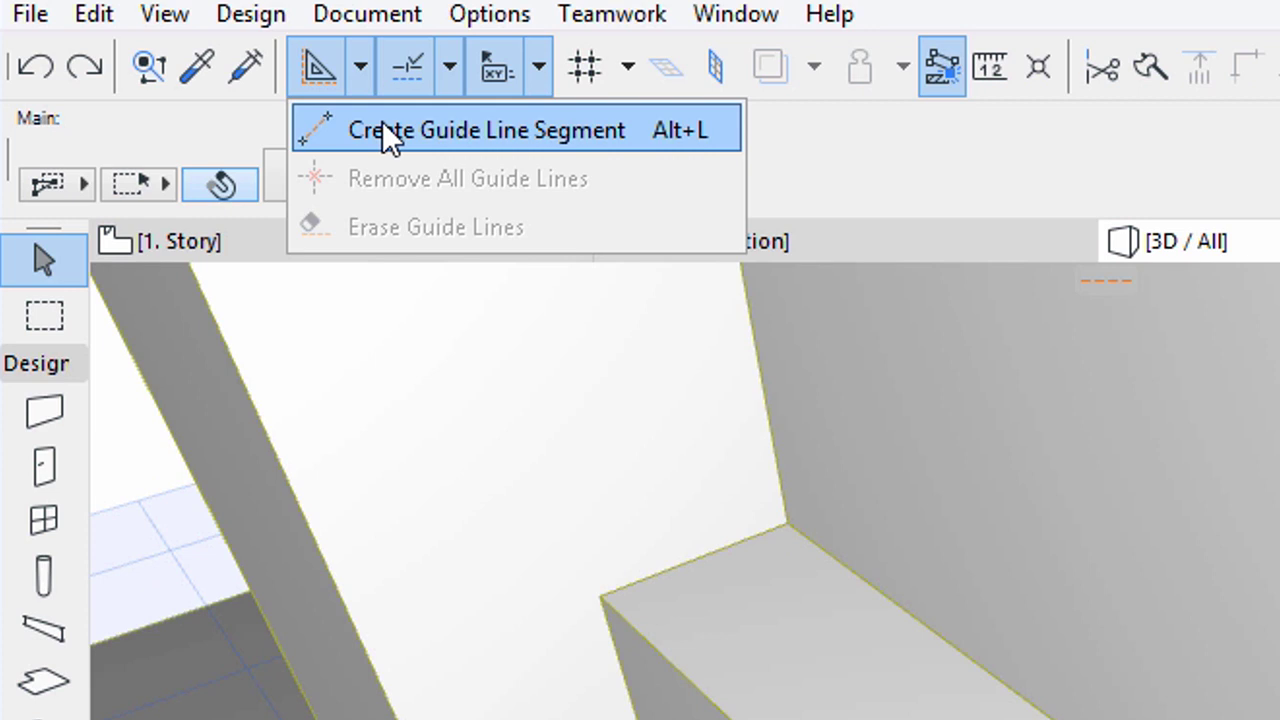
pyautogui.click(384, 130)
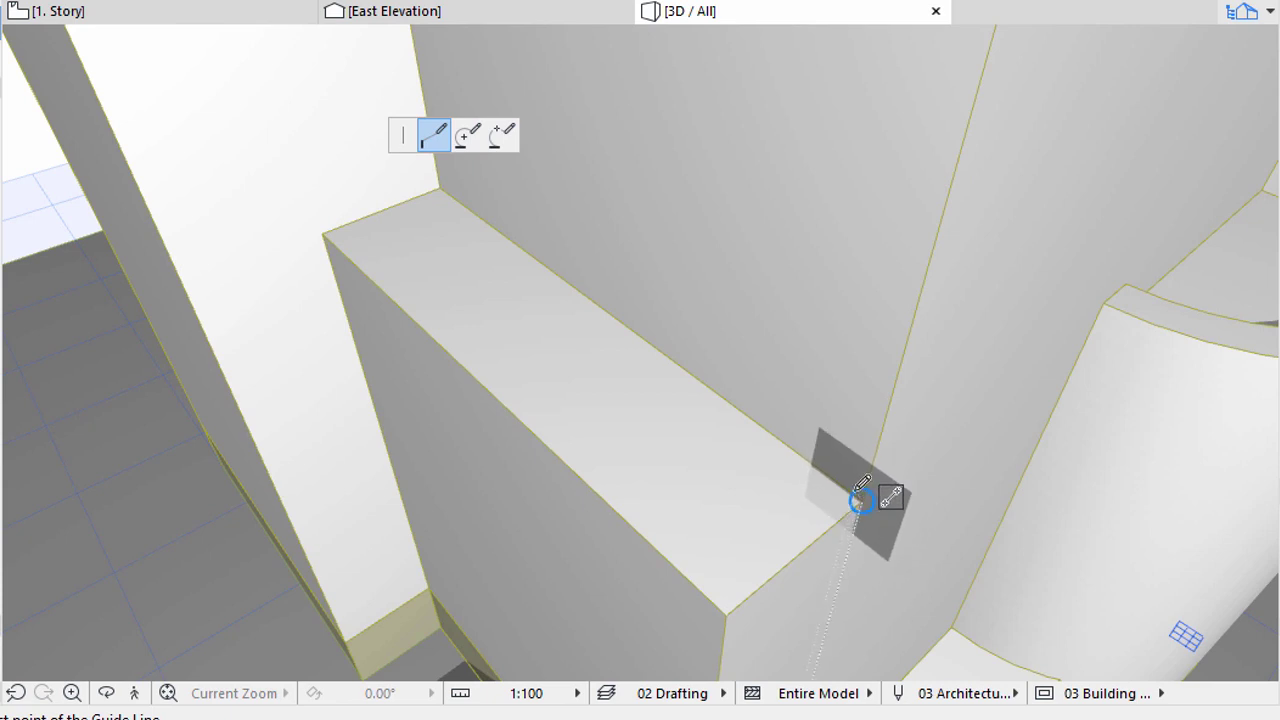
pyautogui.click(862, 498)
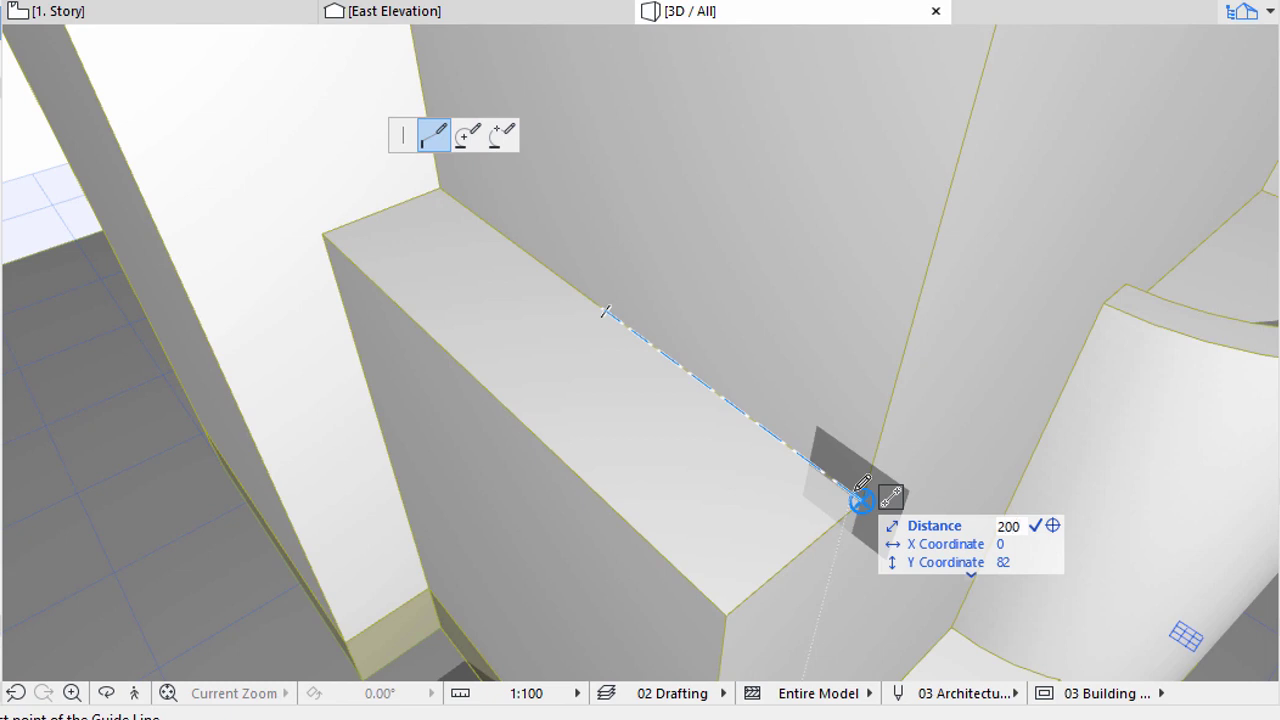
pyautogui.press('Return')
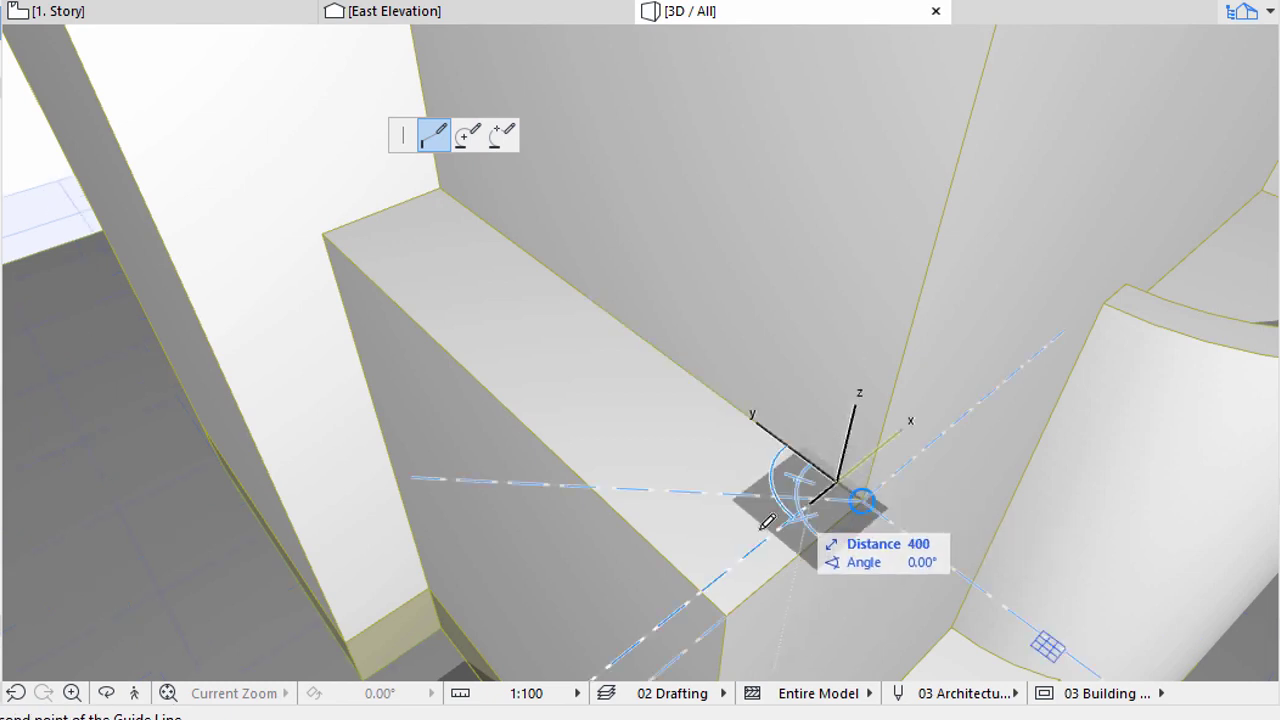
pyautogui.click(703, 580)
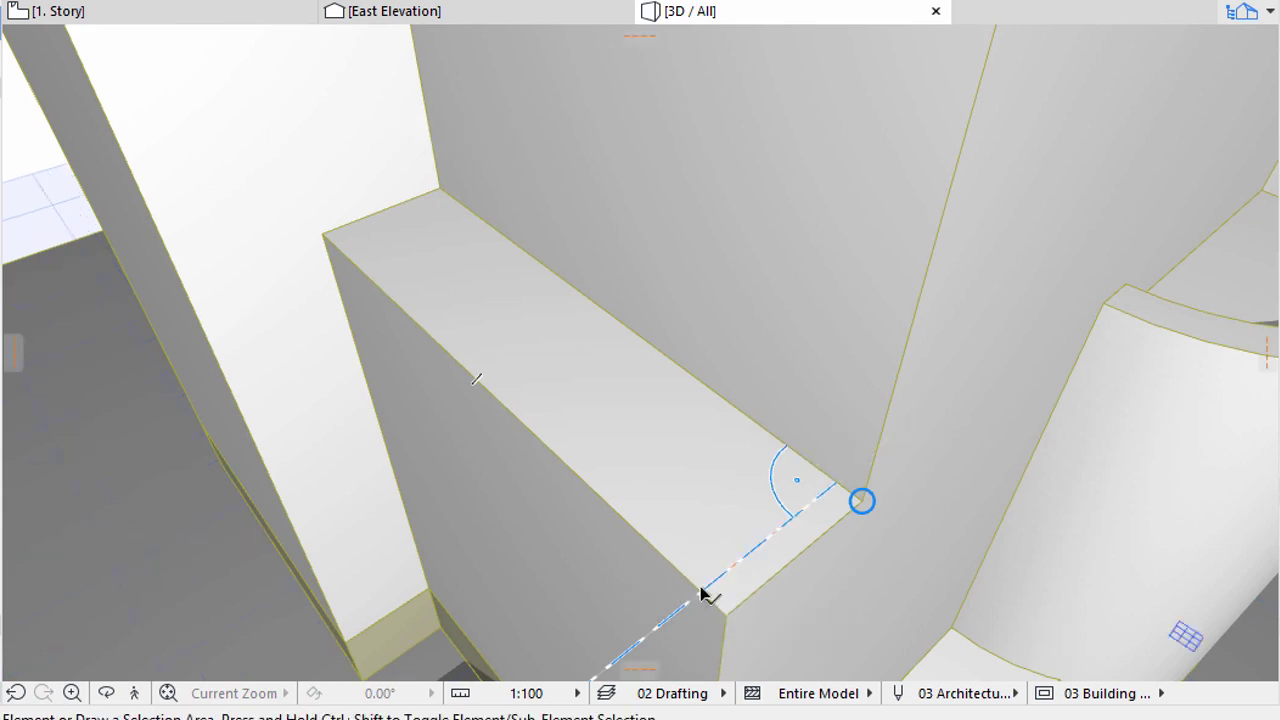
# - Add a second guide along the wall's long edge, starting 200 from the bottom corner
pyautogui.click(636, 42)
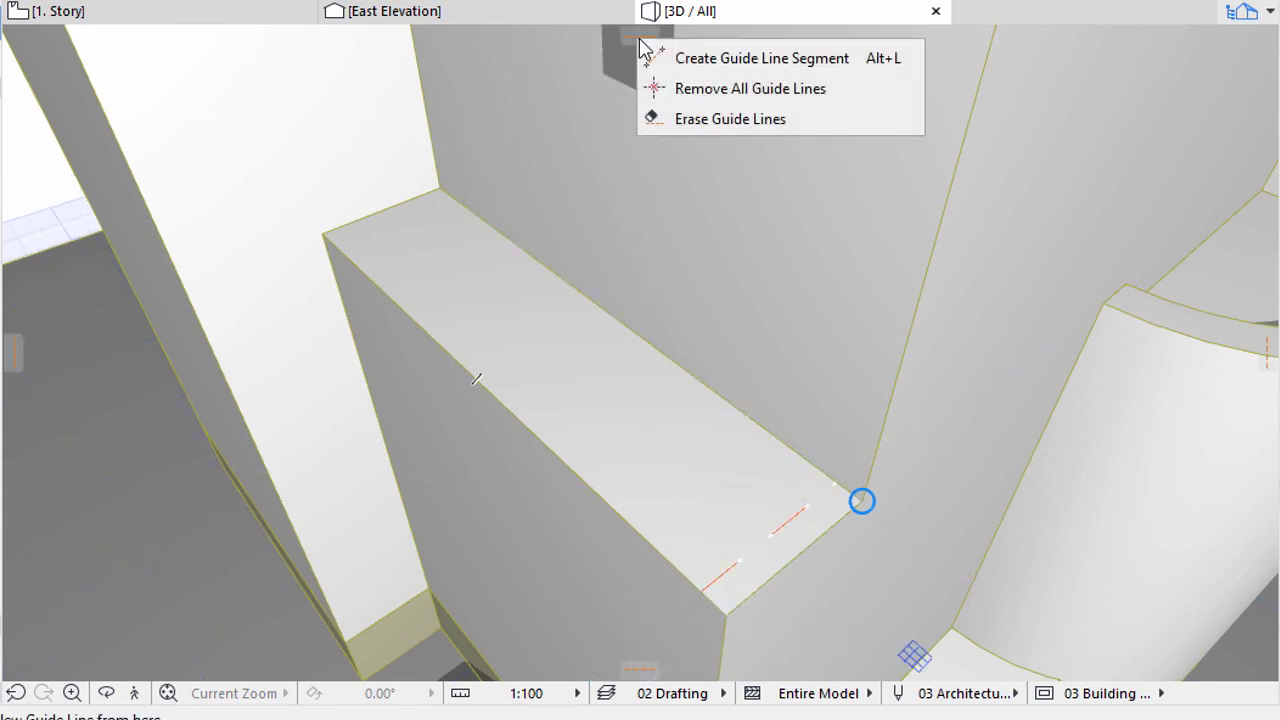
pyautogui.click(686, 55)
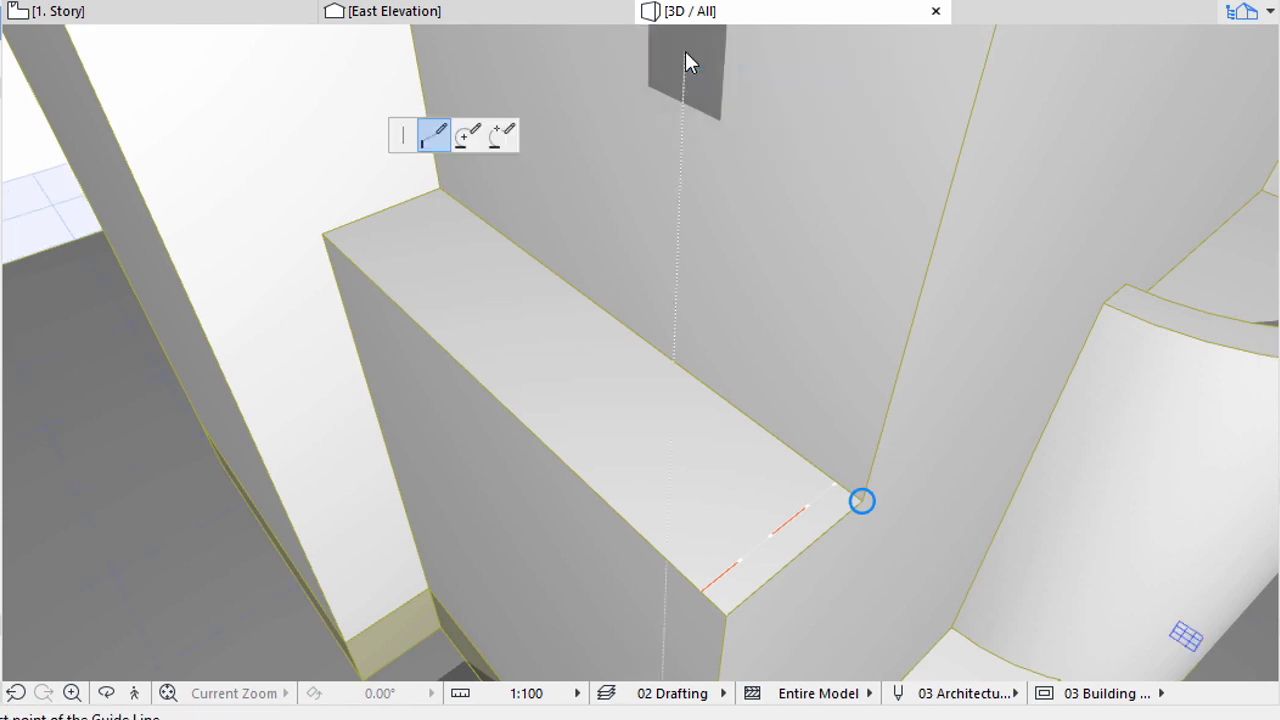
pyautogui.click(727, 613)
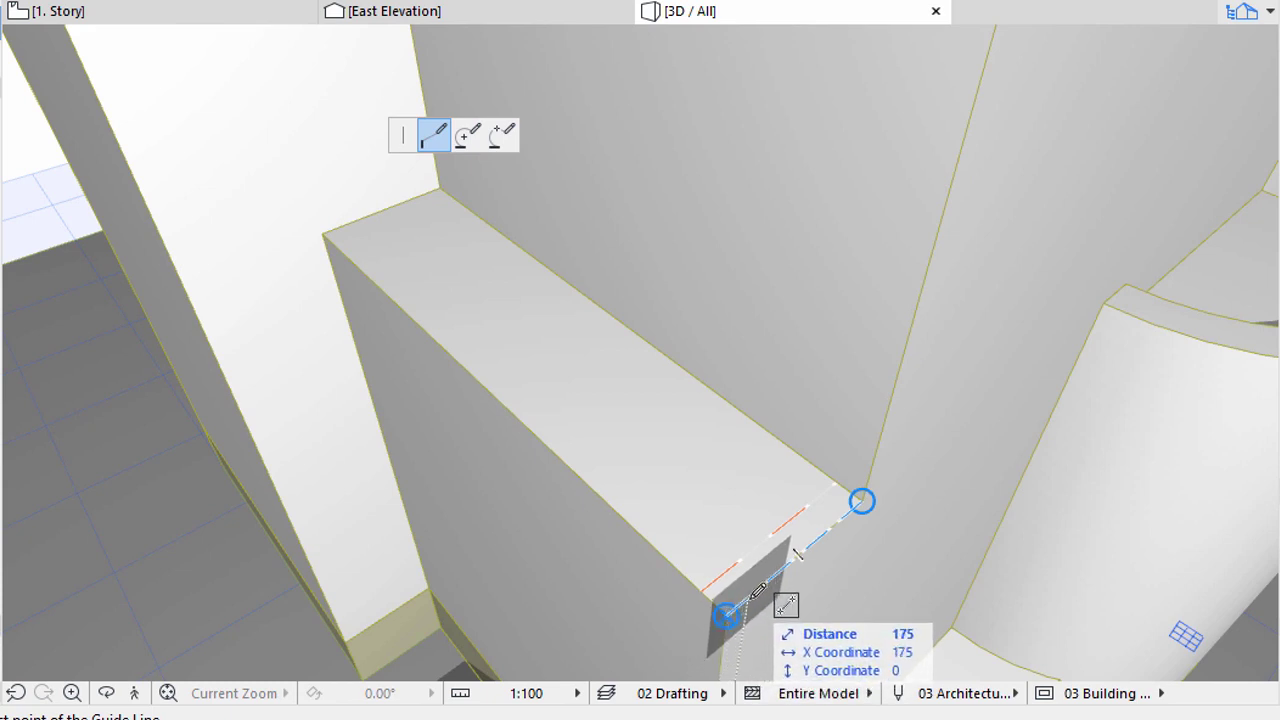
pyautogui.press('Tab')
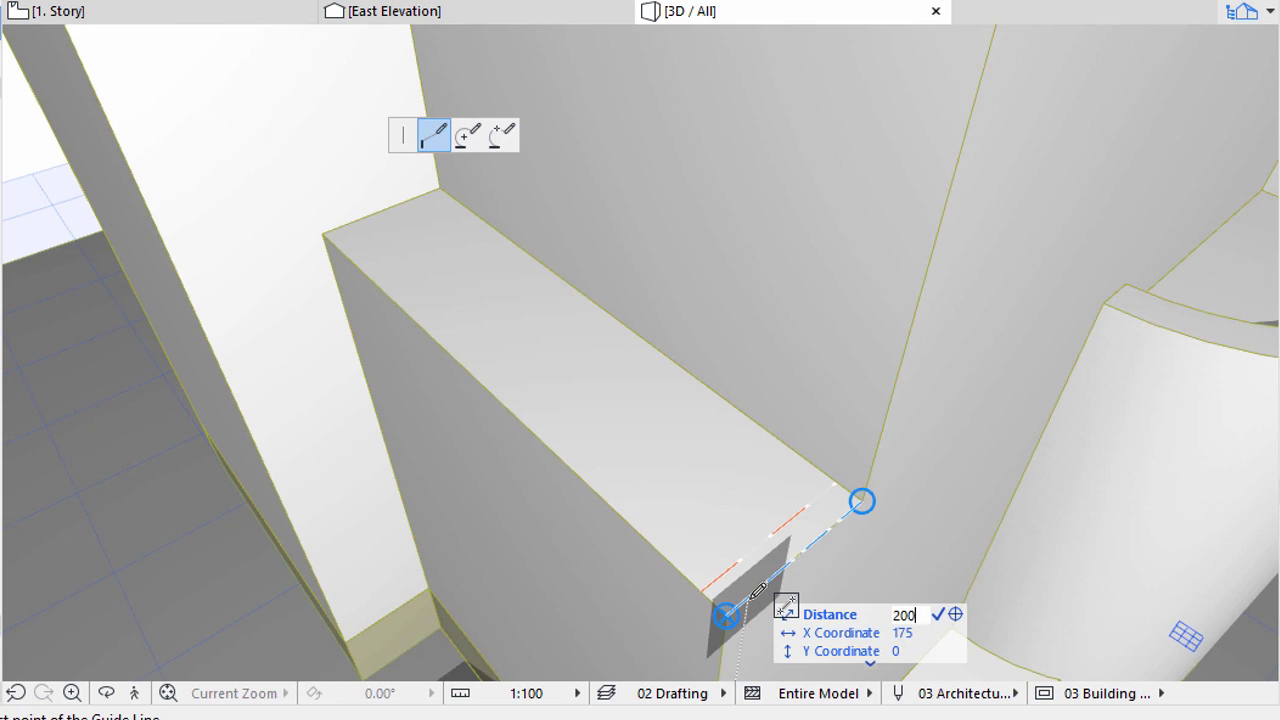
pyautogui.write('200')
pyautogui.press('Return')
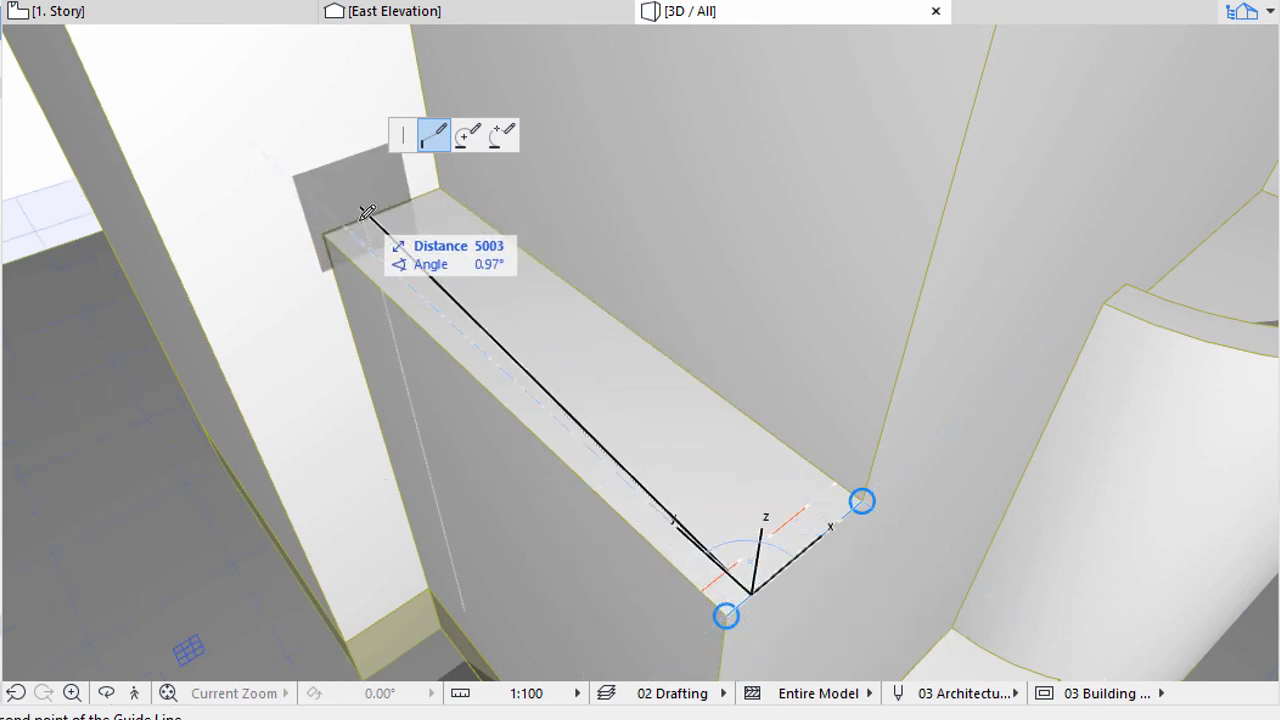
pyautogui.click(348, 226)
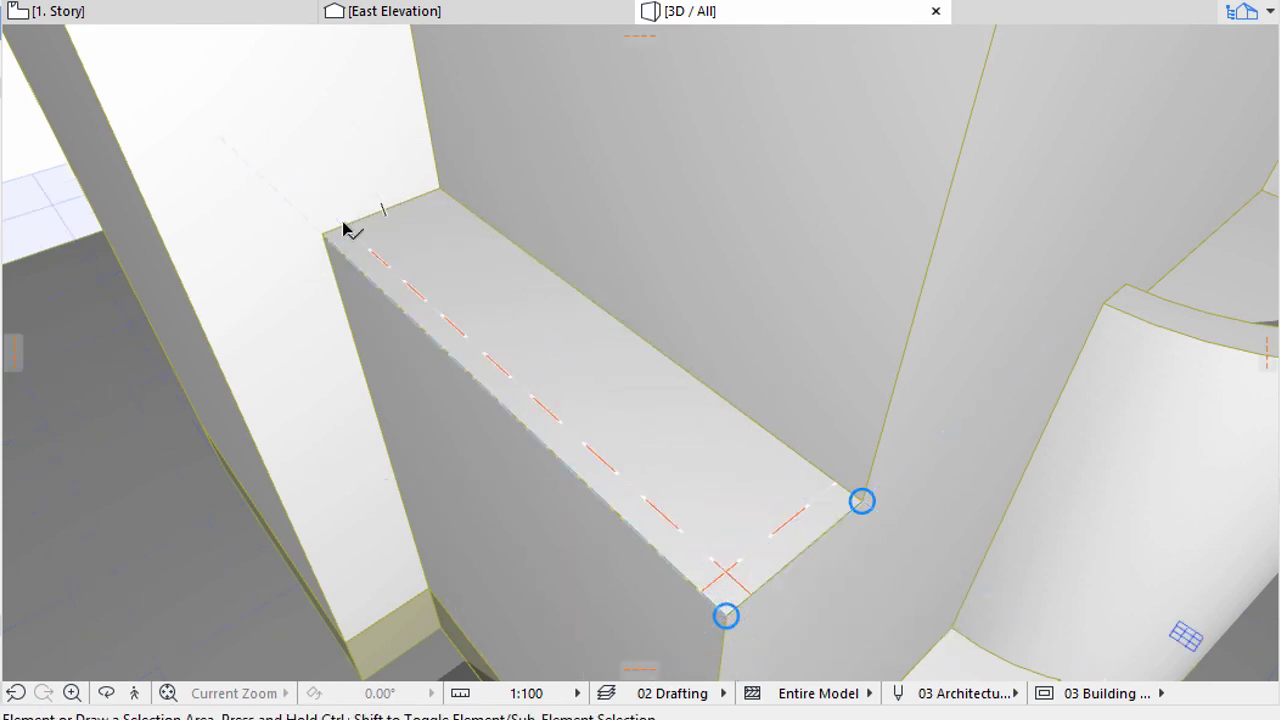
# - Add a 4800 by 1000 rectangle to the terrace wall-top morph, then remove all guide lines
pyautogui.click(443, 224)
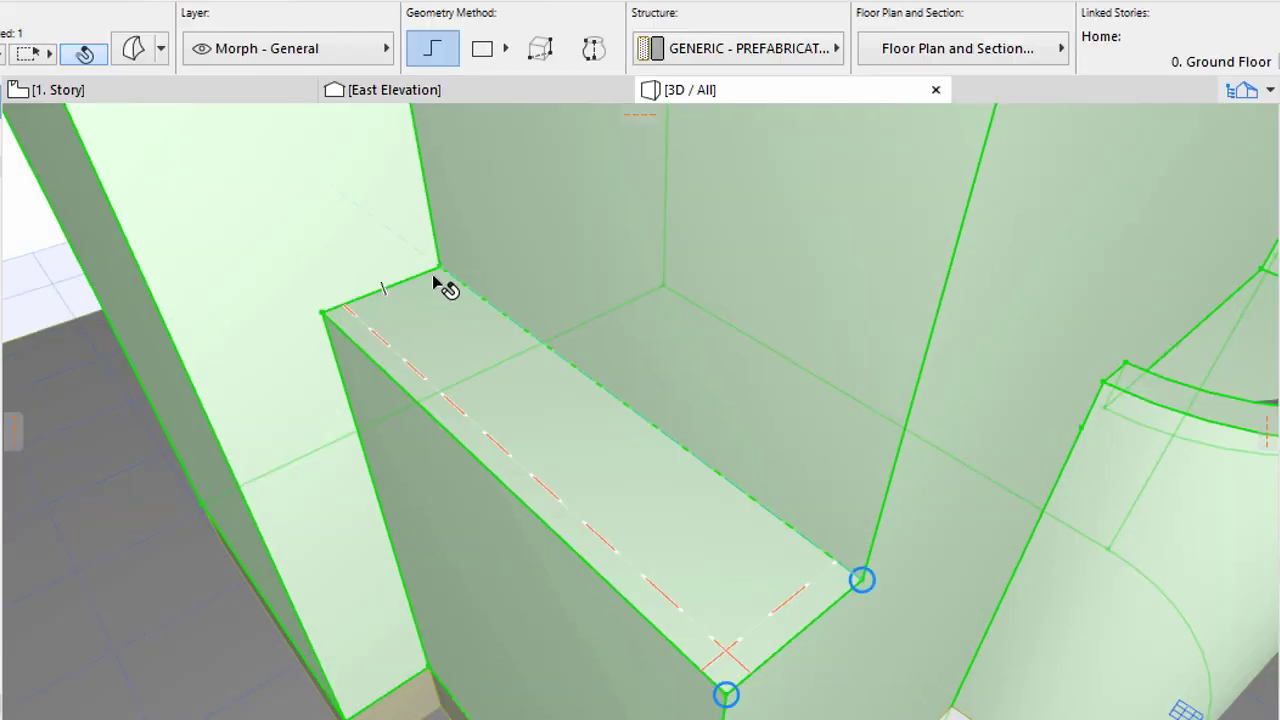
pyautogui.click(440, 270)
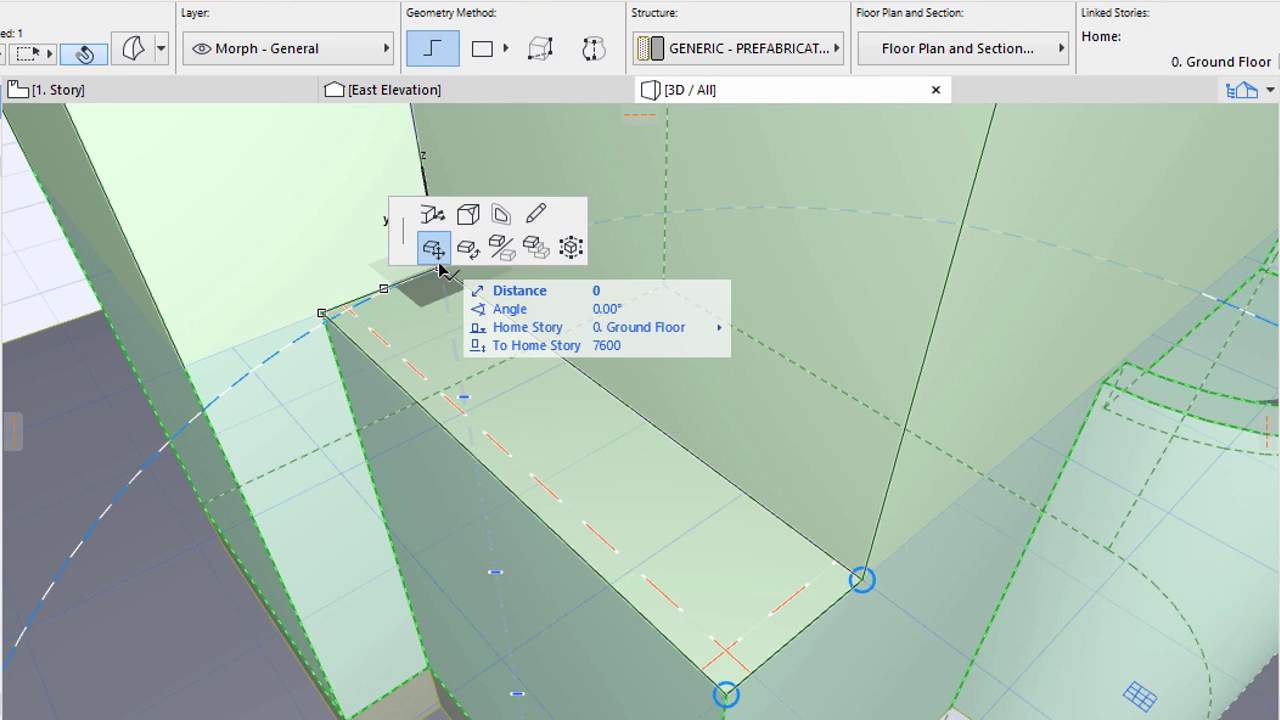
pyautogui.click(533, 222)
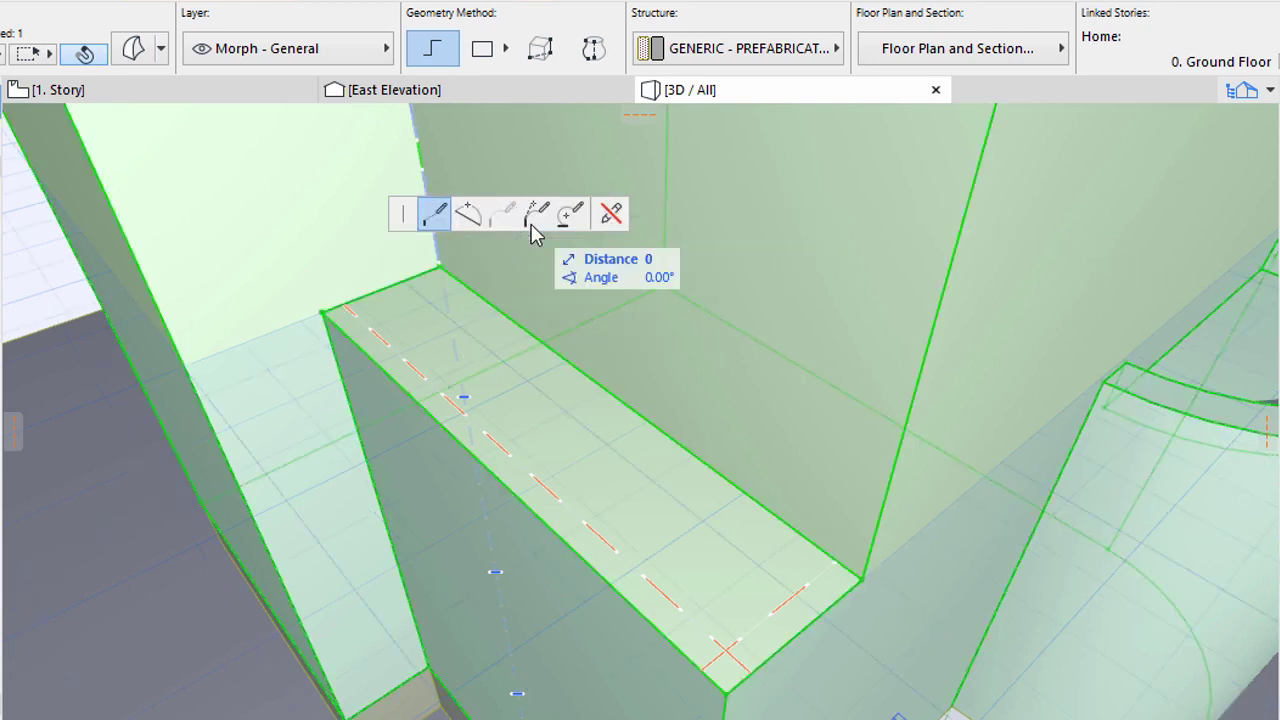
pyautogui.click(483, 49)
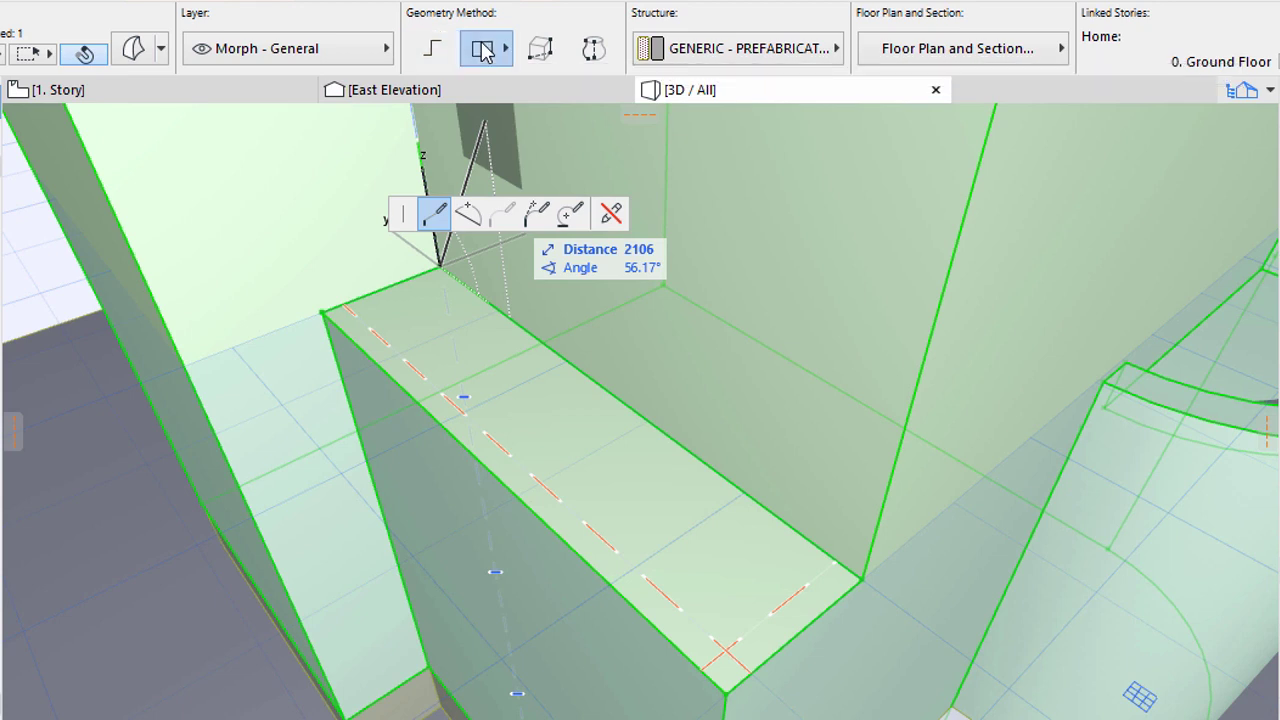
pyautogui.click(440, 268)
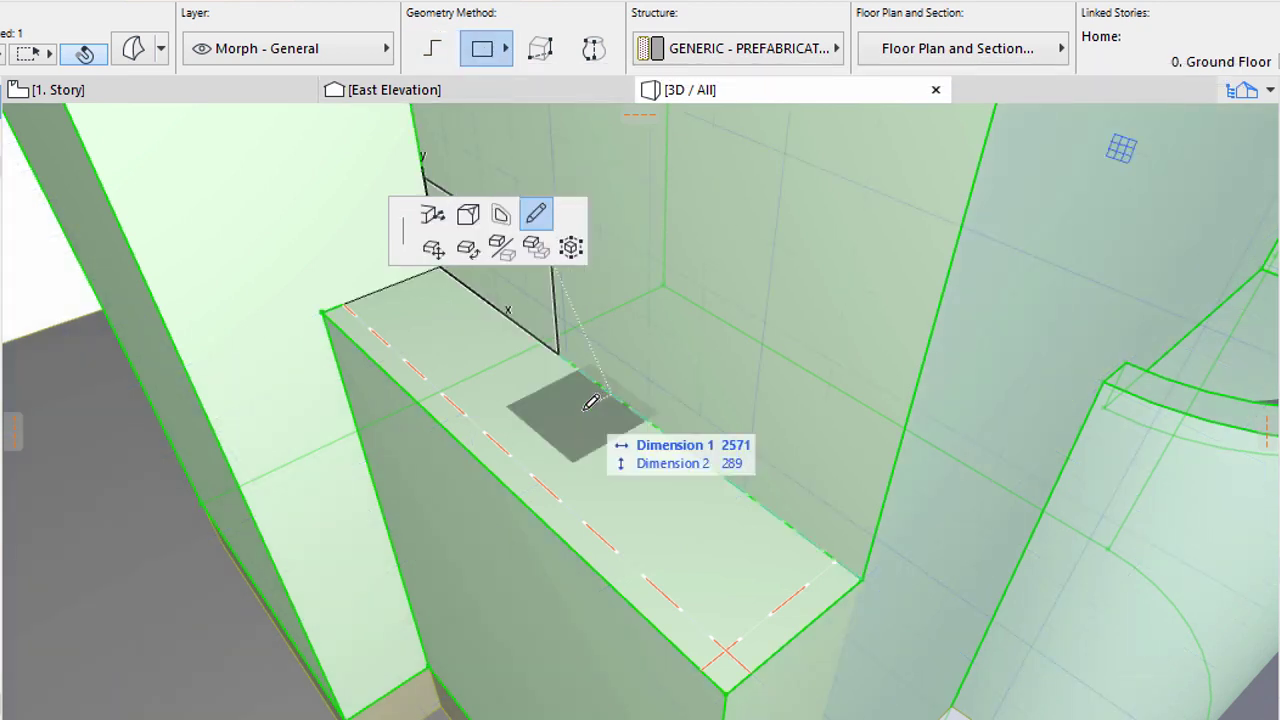
pyautogui.click(730, 647)
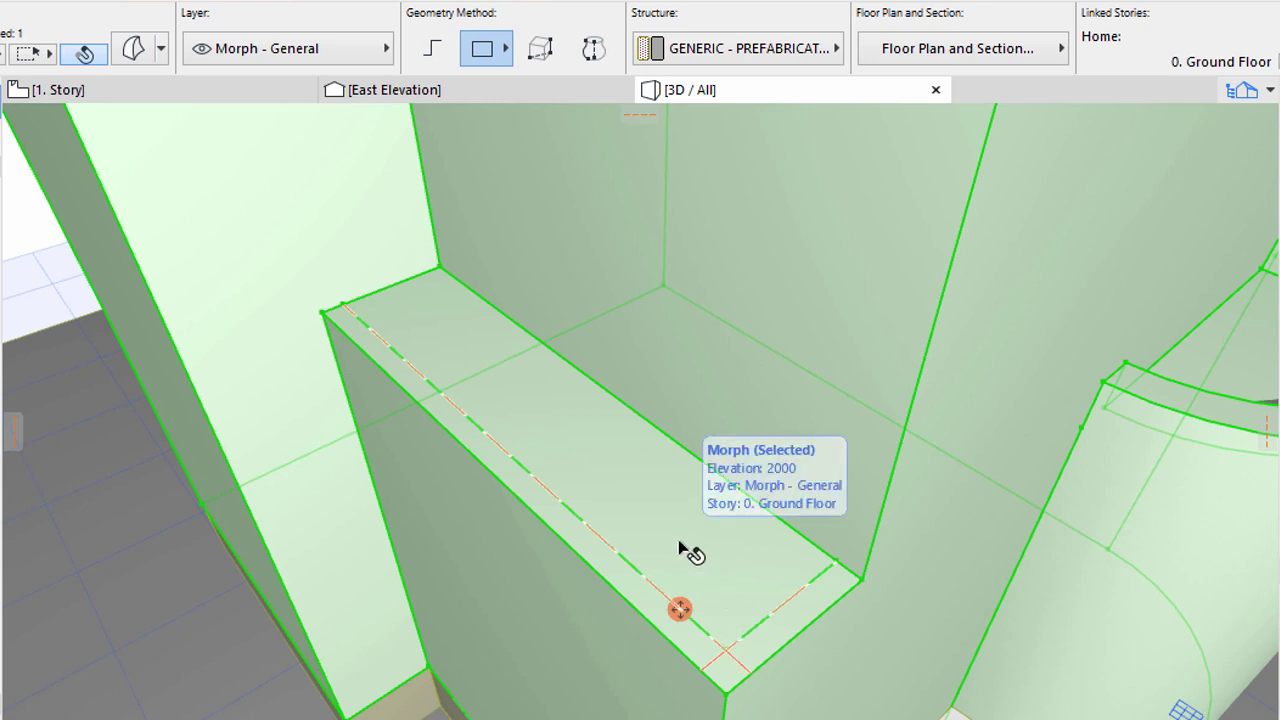
pyautogui.click(631, 119)
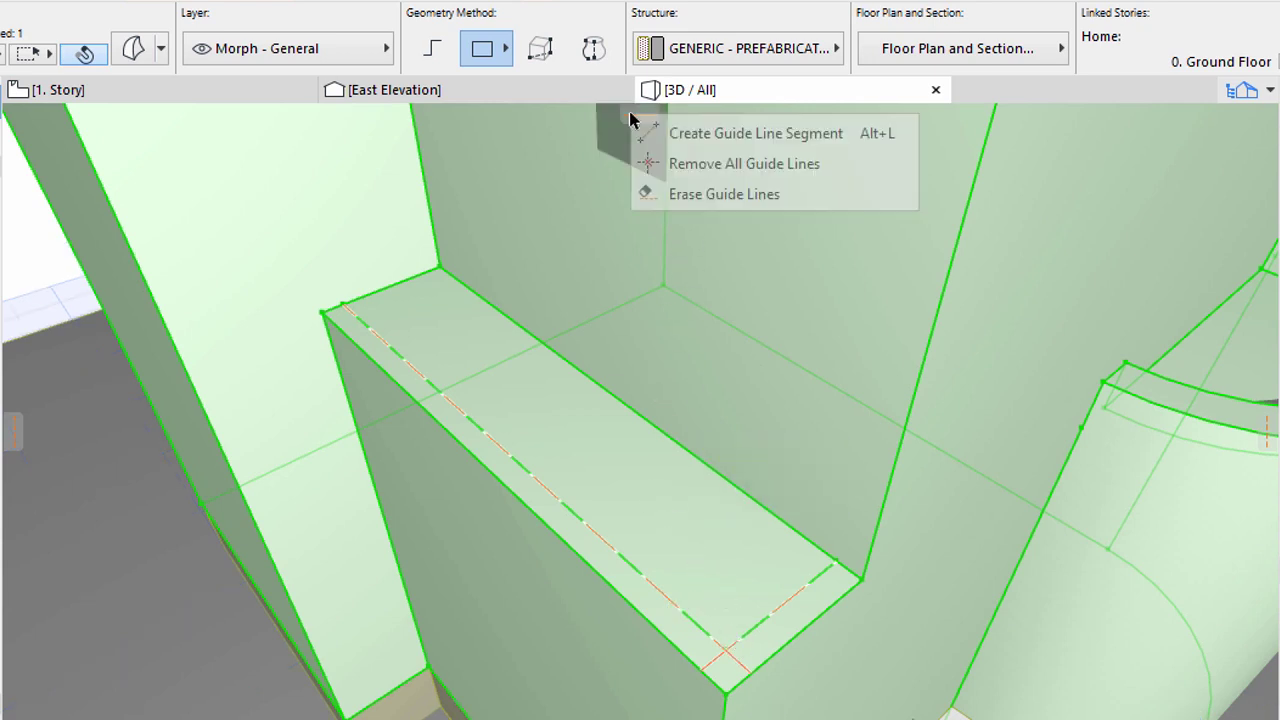
pyautogui.click(685, 163)
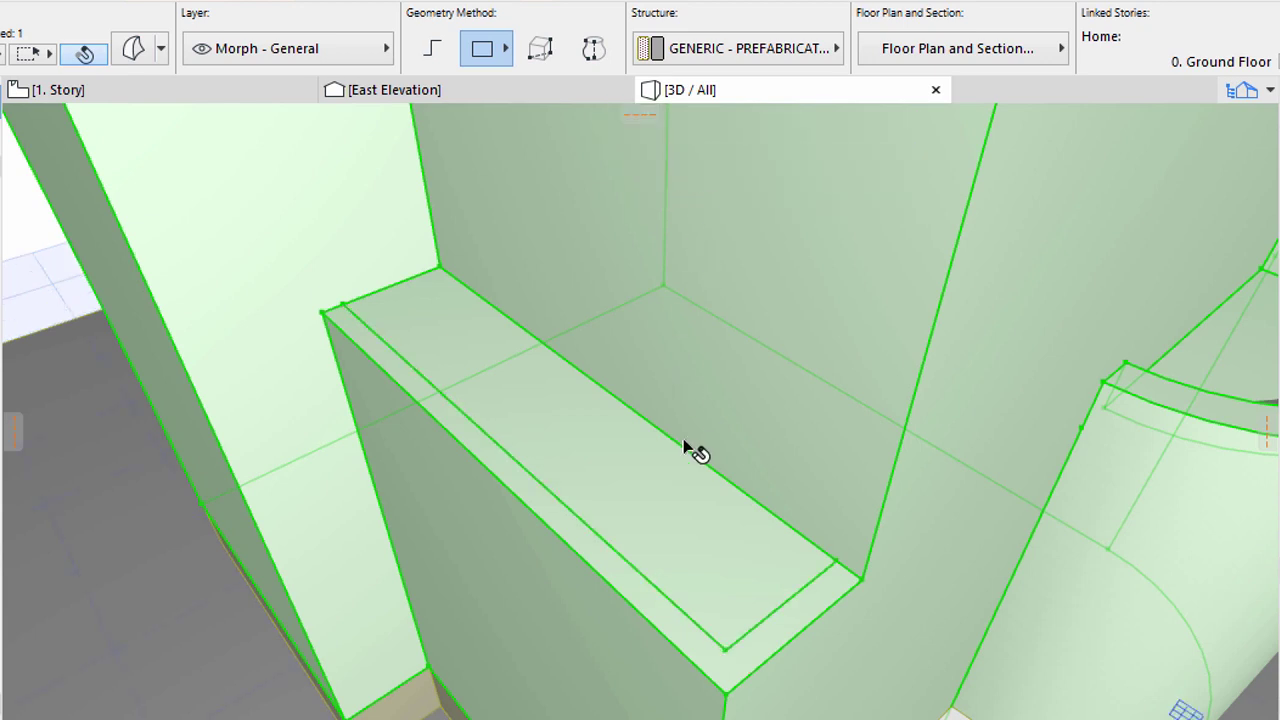
# - Push/pull the terrace strip's top face up 1000 to form the parapet, then deselect
pyautogui.click(772, 648)
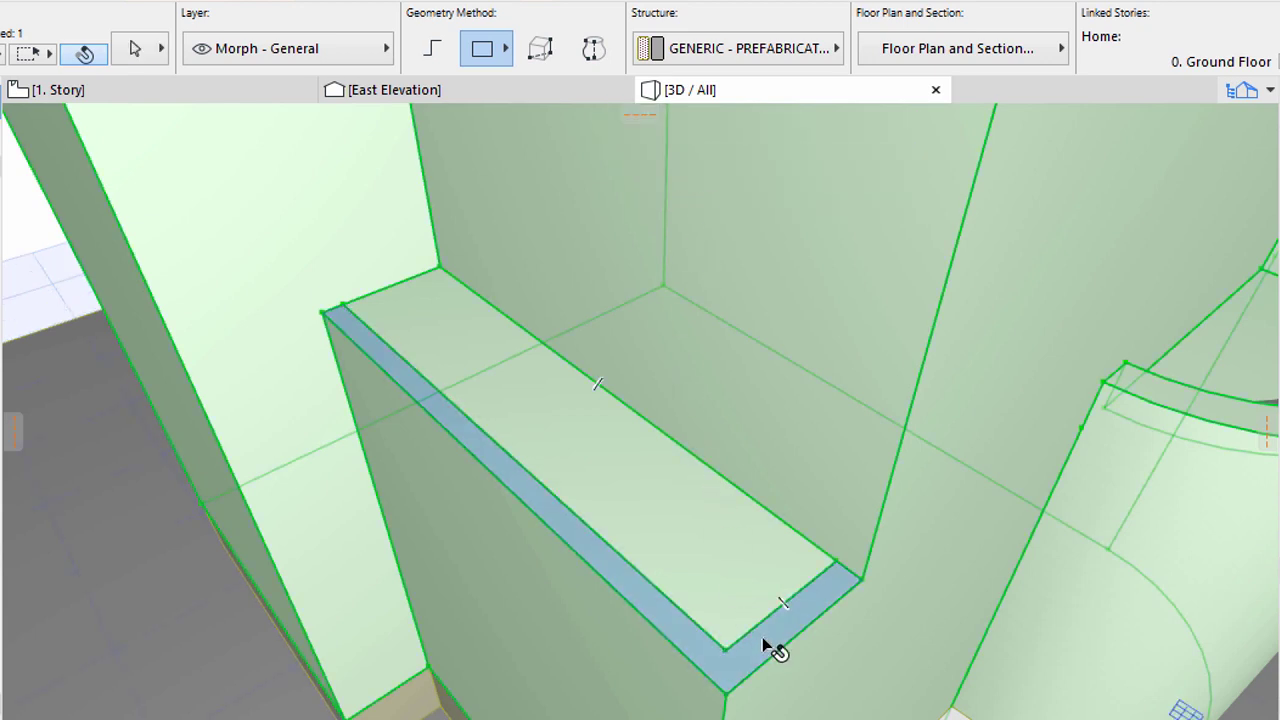
pyautogui.click(770, 646)
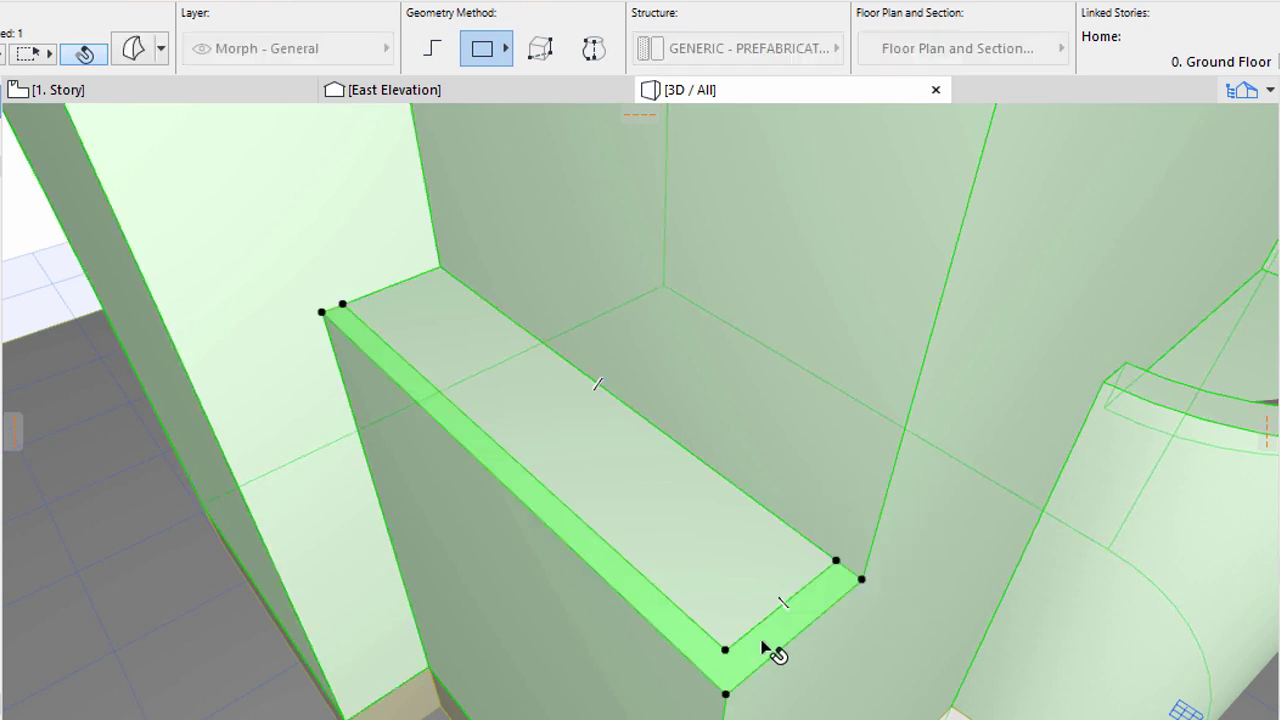
pyautogui.click(756, 647)
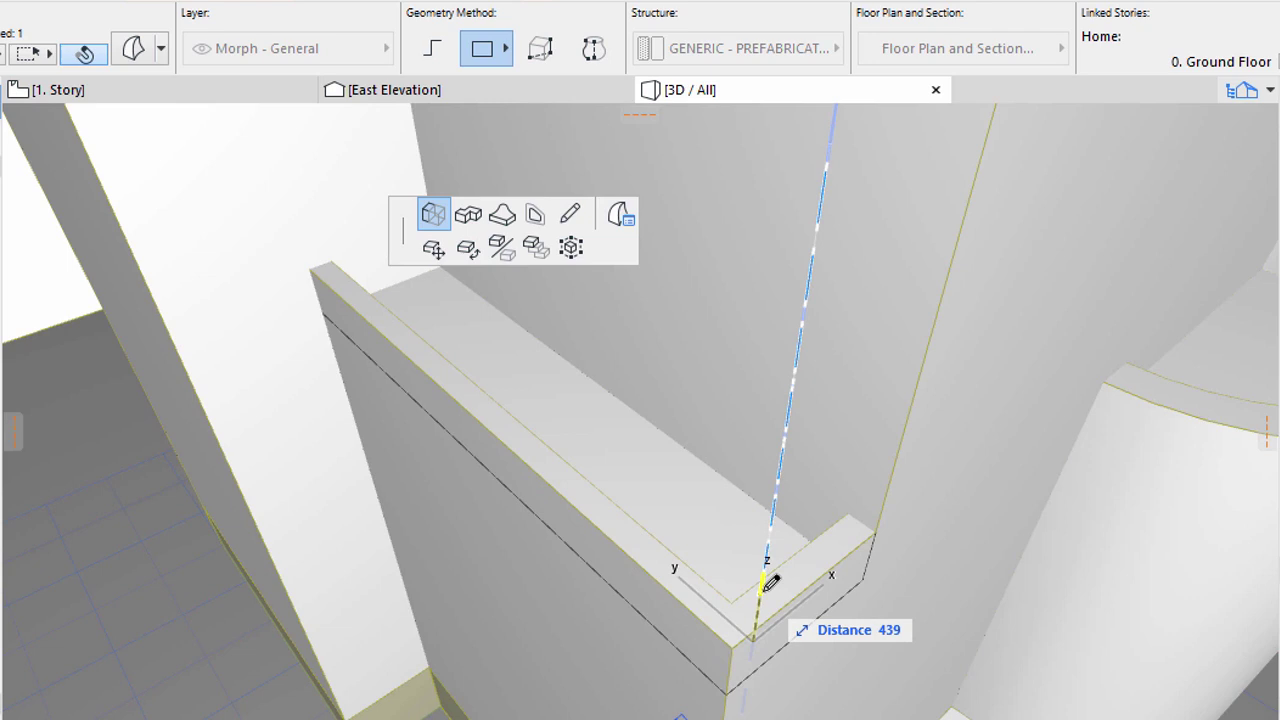
pyautogui.press('Tab')
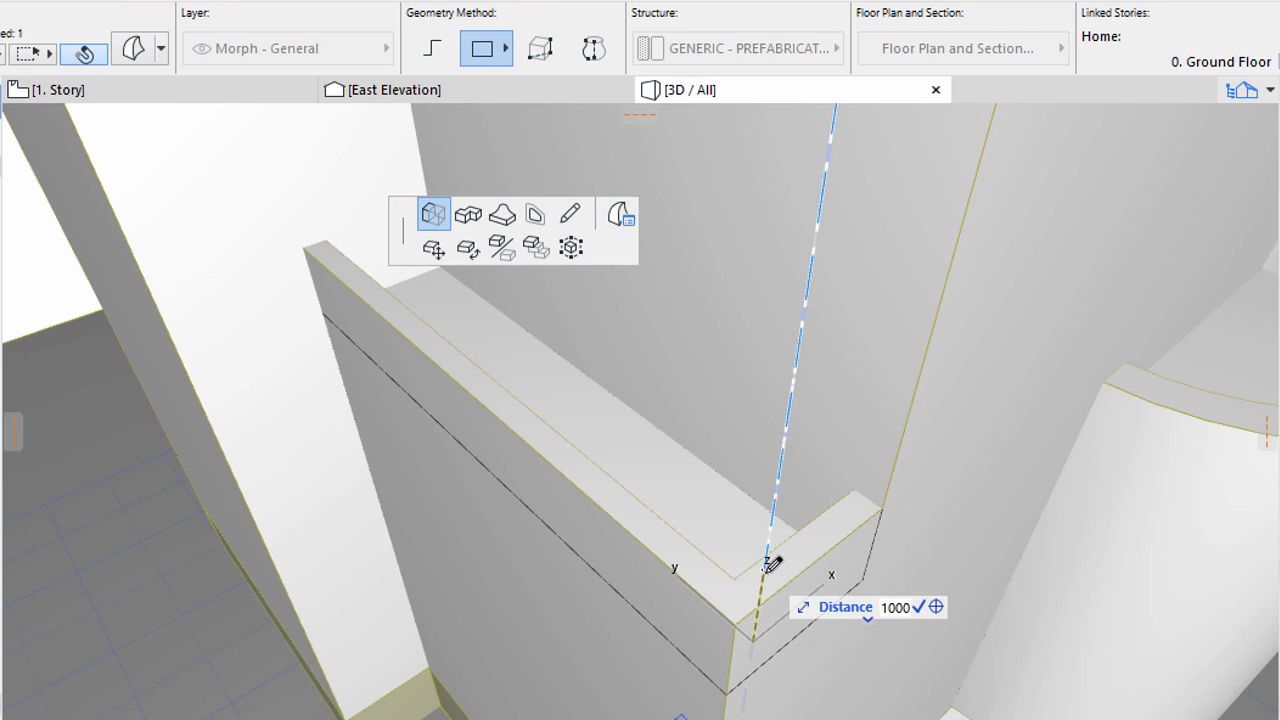
pyautogui.press('Return')
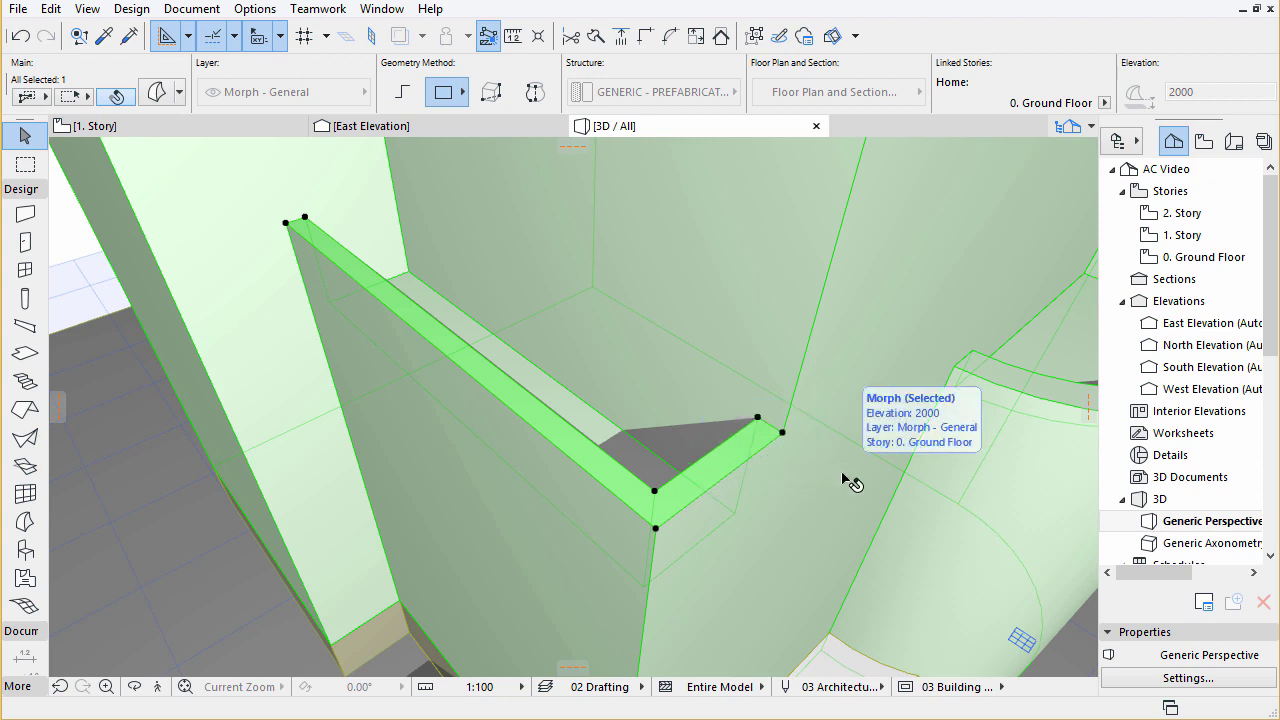
pyautogui.press('Escape')
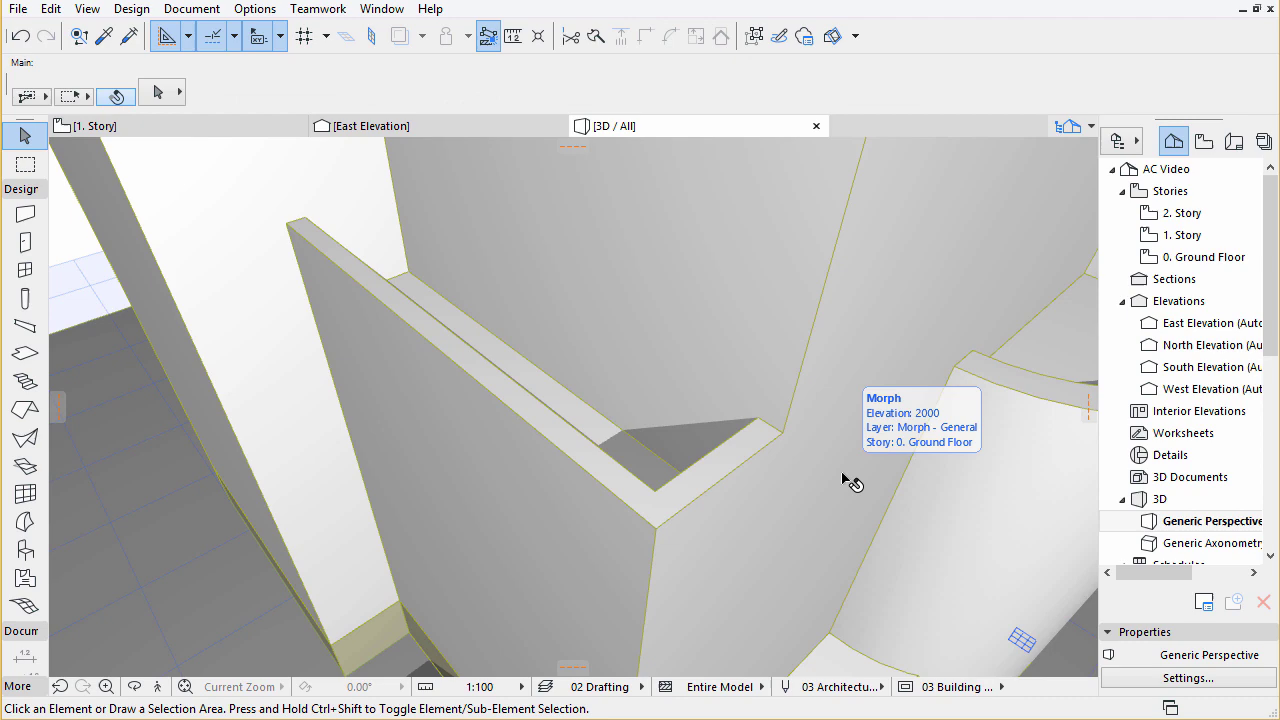